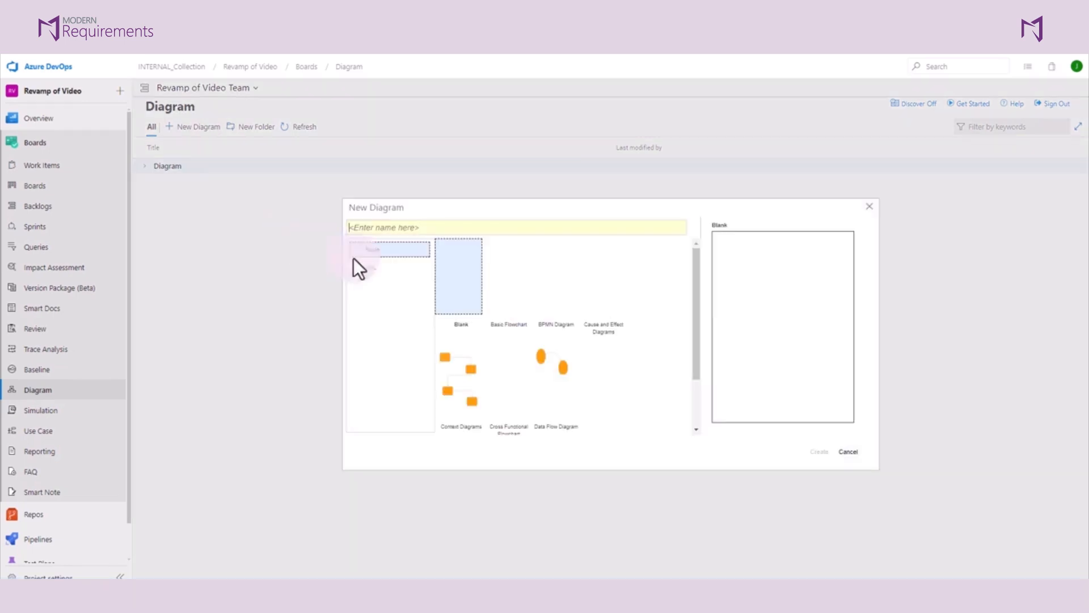
Create a new diagram named "Diagram" from the Basic Flowchart template after previewing the UML templates
left_click(448, 227)
type("Diagram")
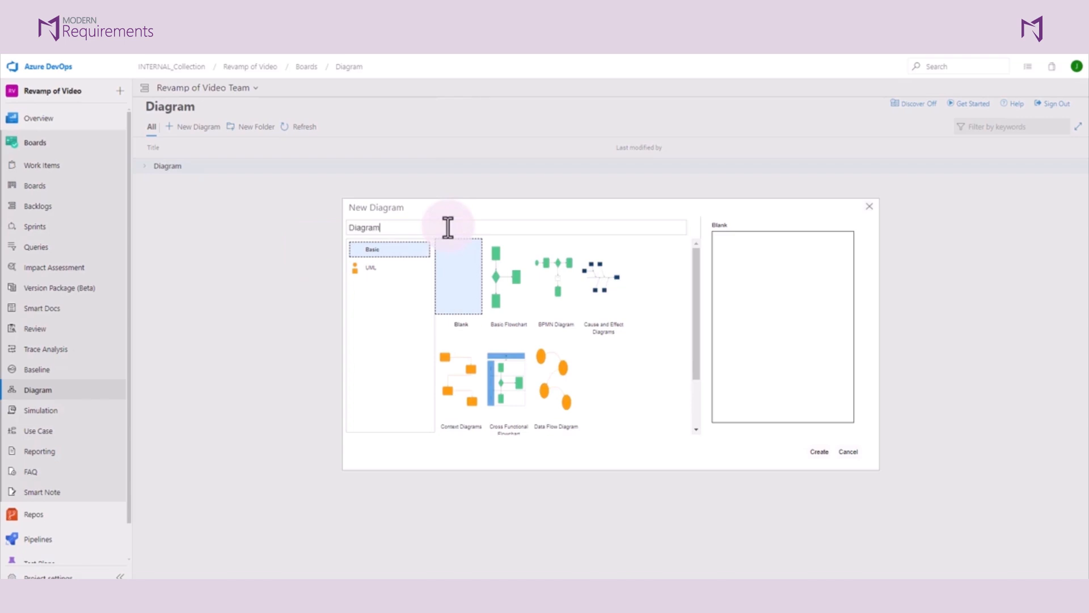
left_click(506, 300)
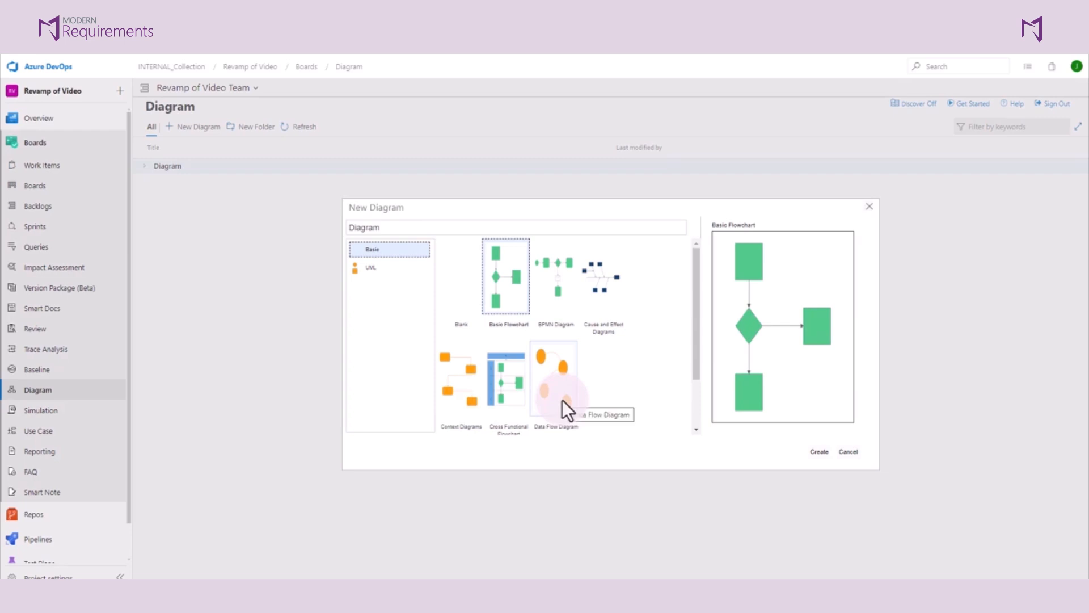
left_click(402, 270)
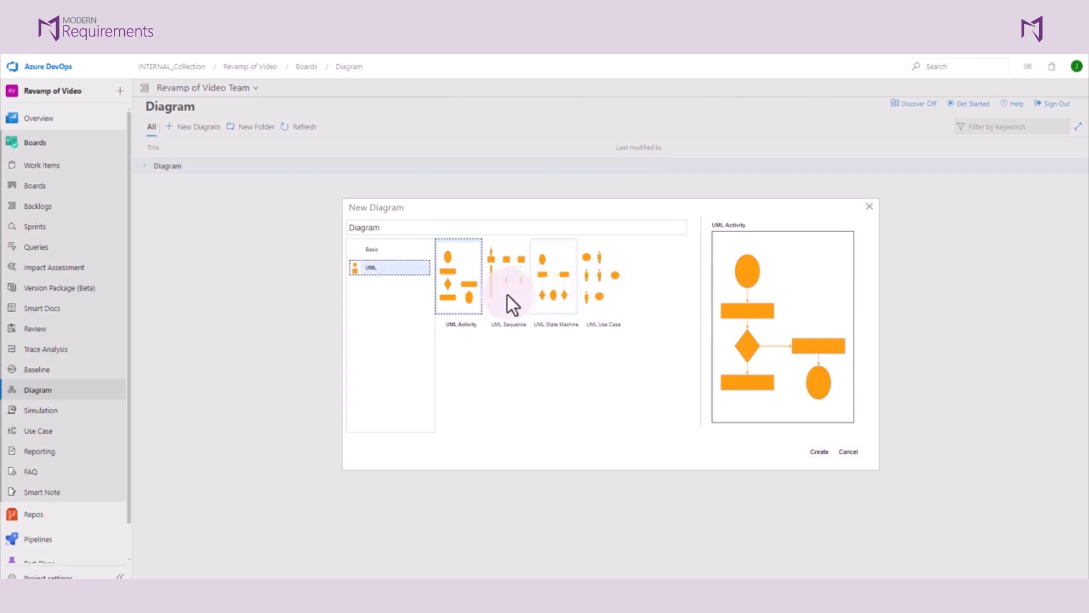
left_click(390, 252)
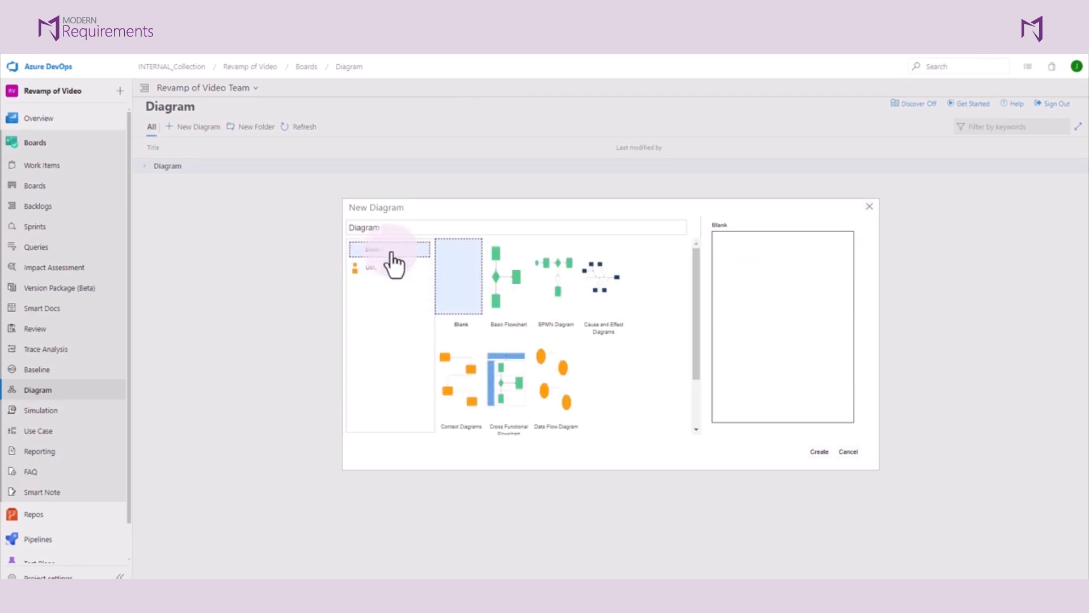
left_click(512, 301)
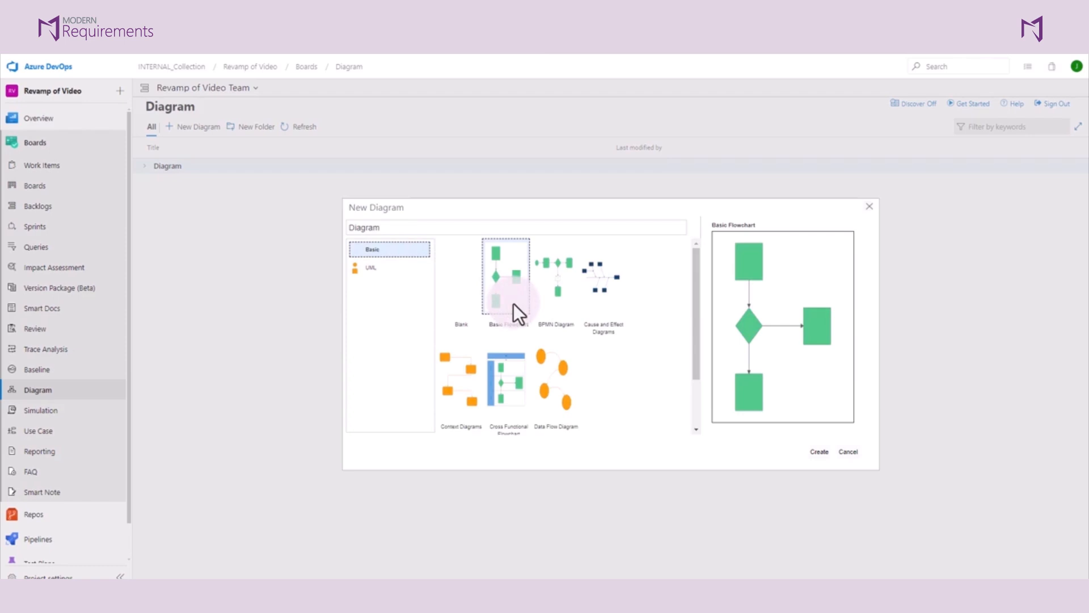
left_click(804, 447)
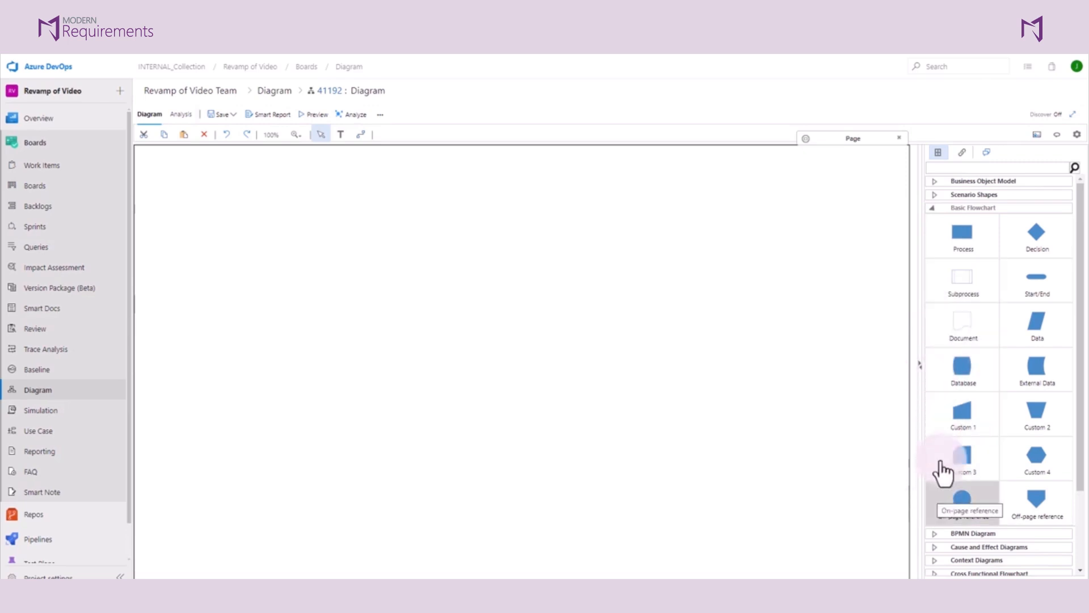
left_click(932, 209)
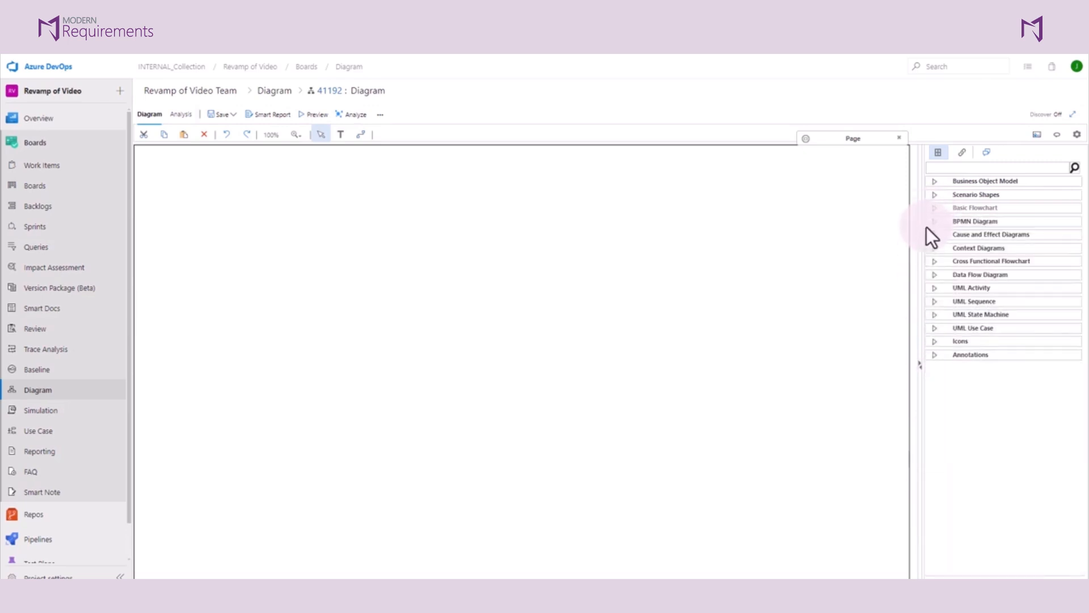
left_click(931, 223)
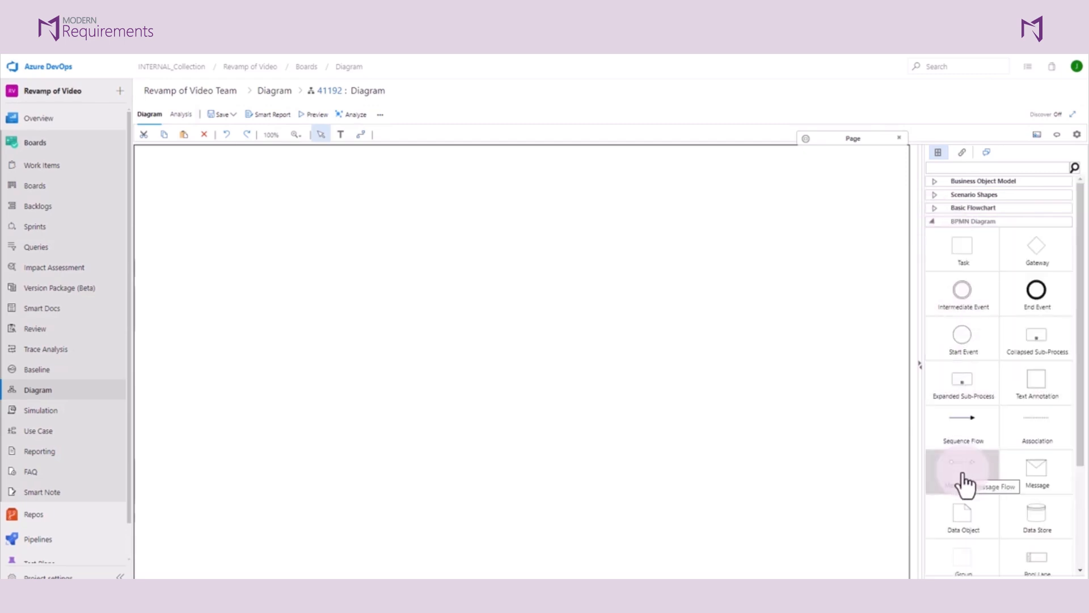
left_click(934, 208)
Place a Start/End shape in the upper-left area of the canvas and label it "start"
left_click(1031, 284)
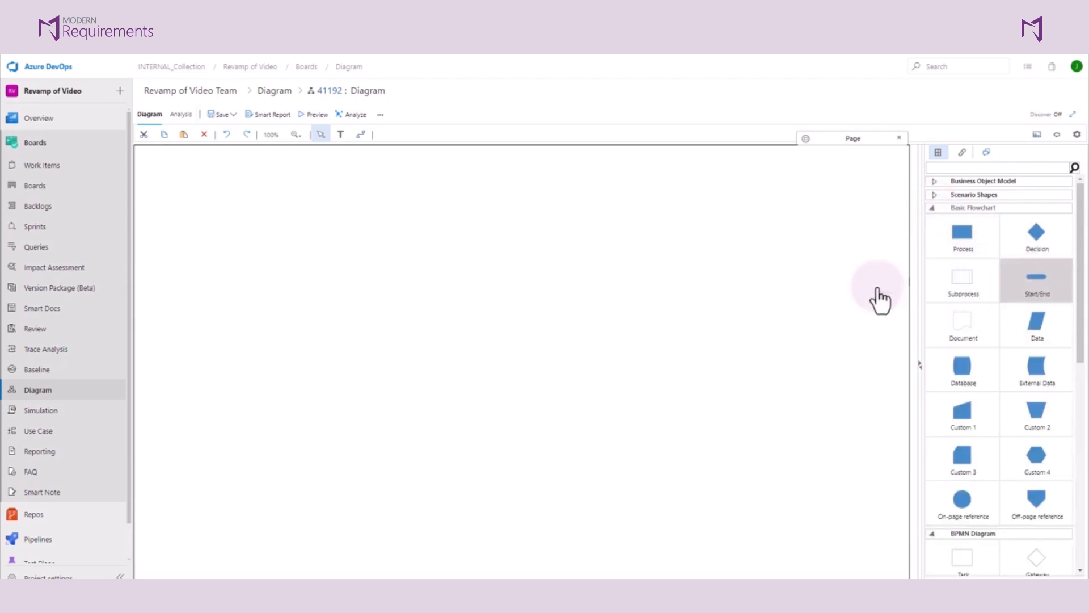
left_click(232, 238)
left_click_drag(232, 237, 231, 236)
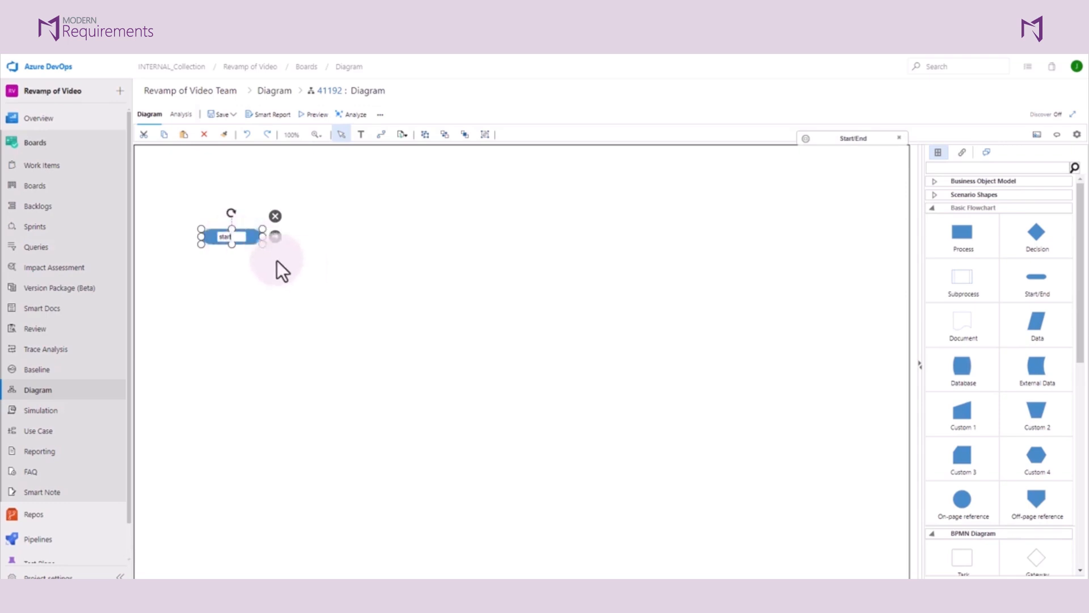
left_click(261, 254)
left_click(249, 240)
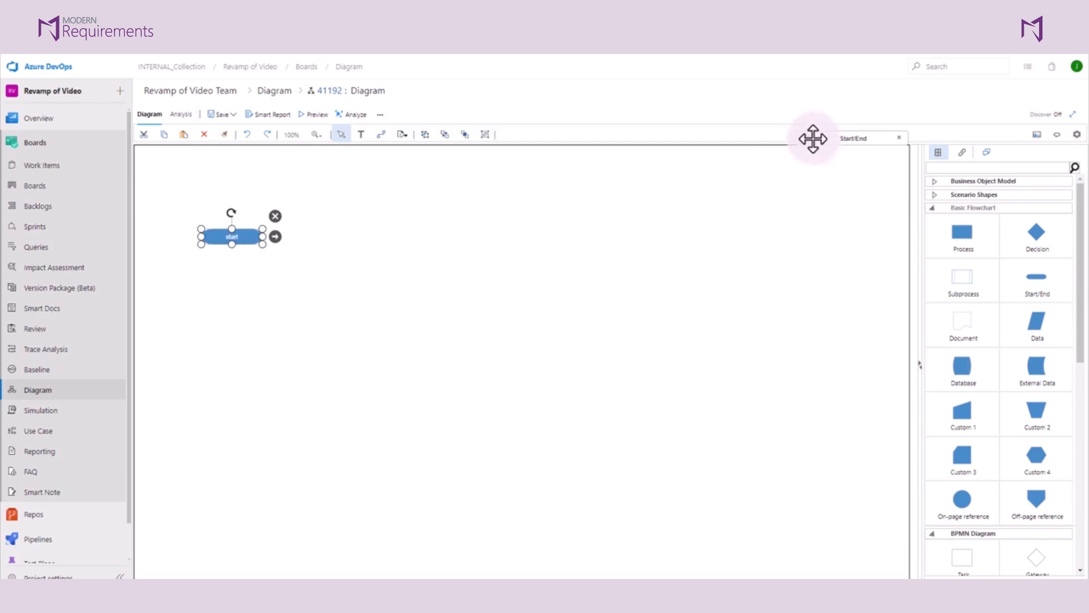
Rename the Start/End shape to "start login" in its properties, and collapse the properties window clear of the canvas
left_click_drag(747, 193, 421, 206)
left_click(402, 210)
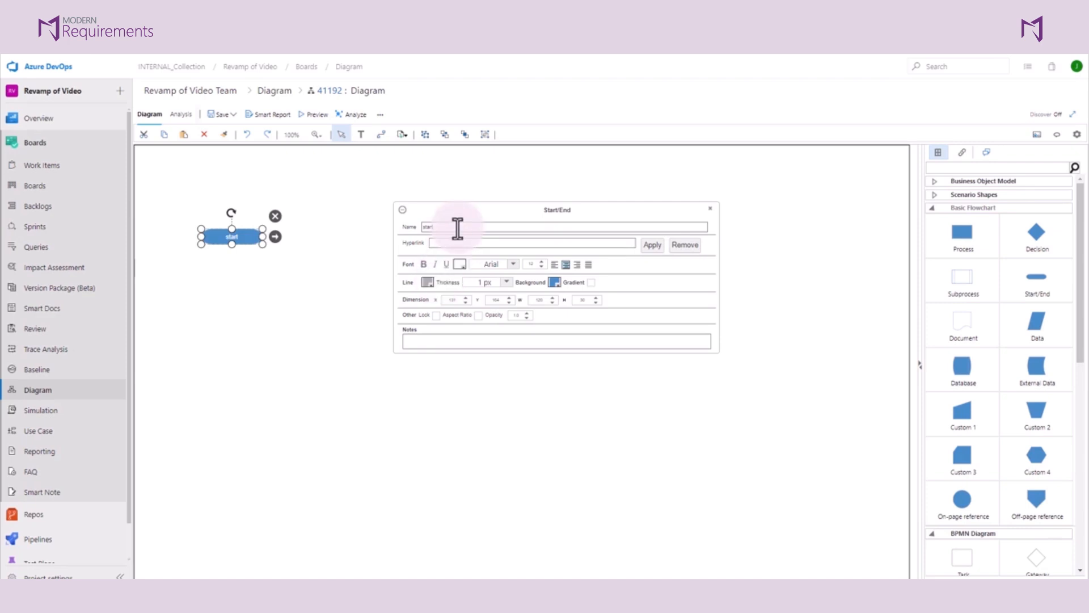
type("login")
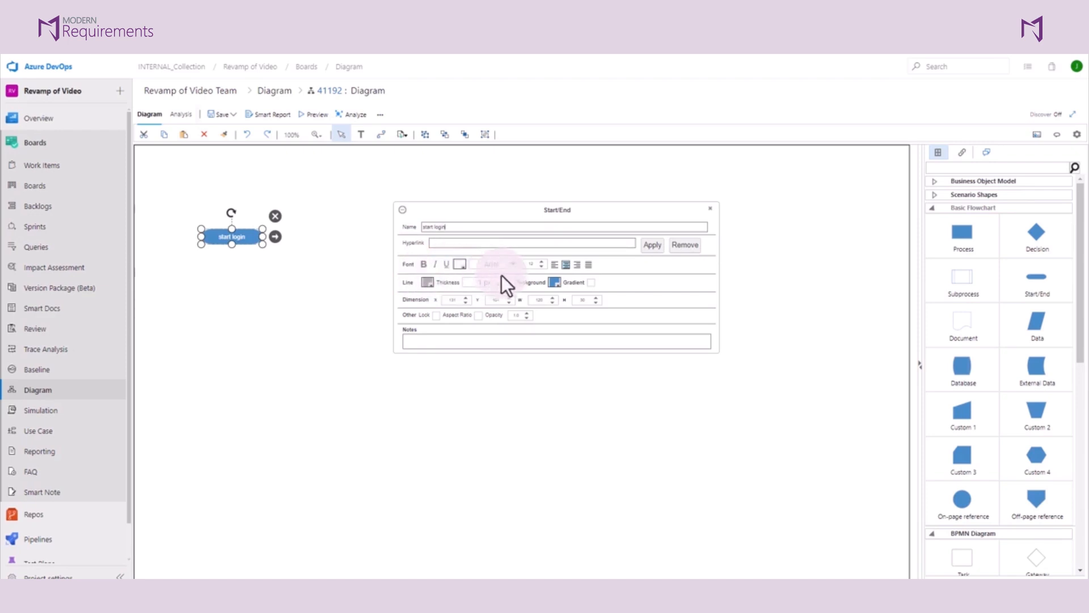
left_click(402, 209)
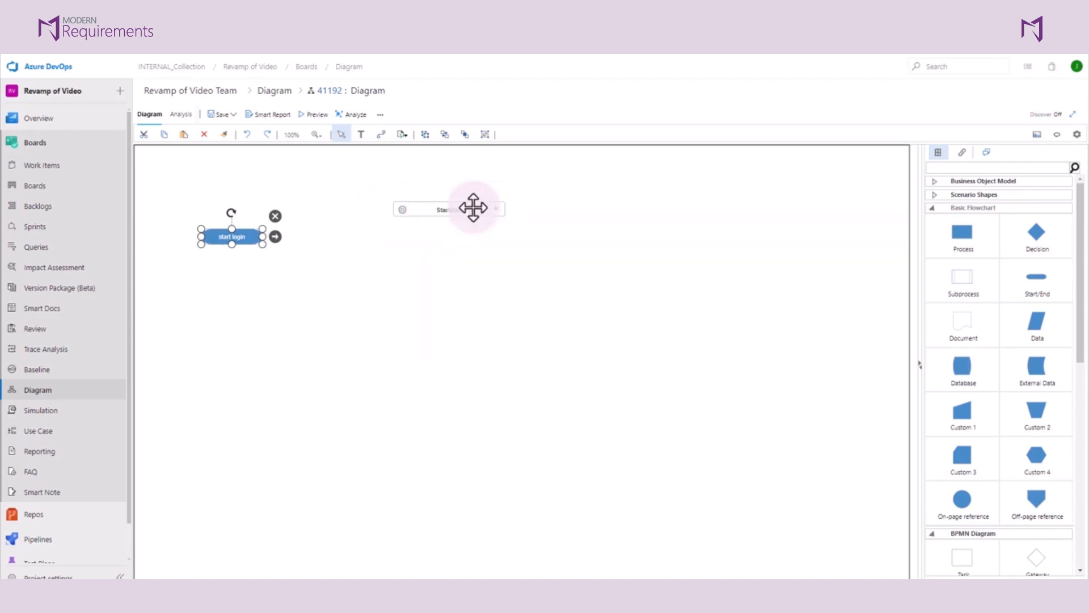
left_click_drag(451, 210, 826, 132)
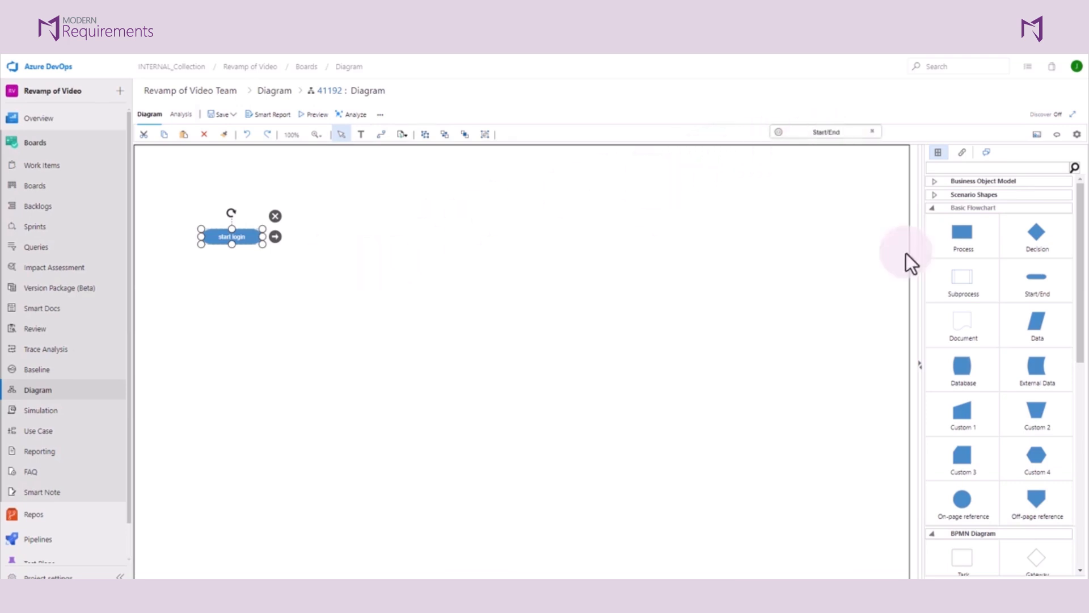
Add two Process shapes in a row to the right of "start login", connected in sequence
left_click_drag(963, 247, 329, 238)
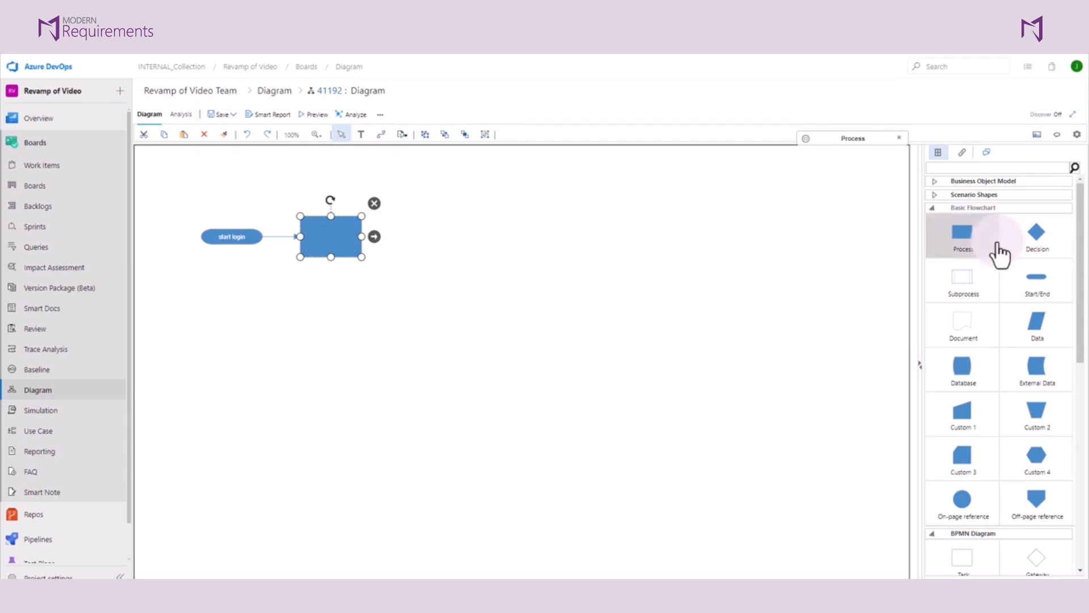
left_click_drag(995, 251, 447, 239)
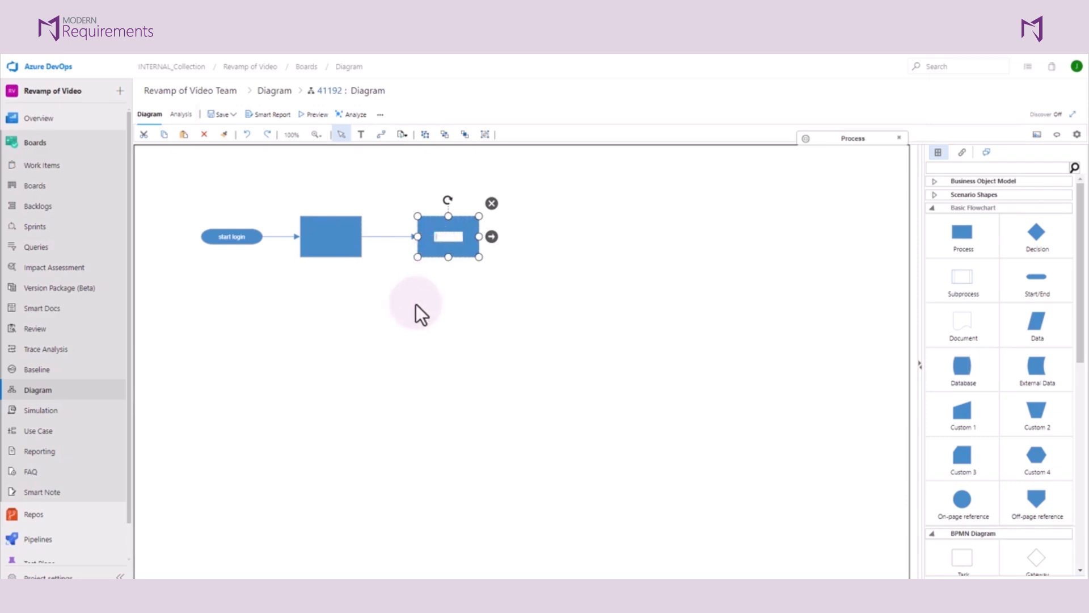
left_click(414, 305)
left_click(442, 253)
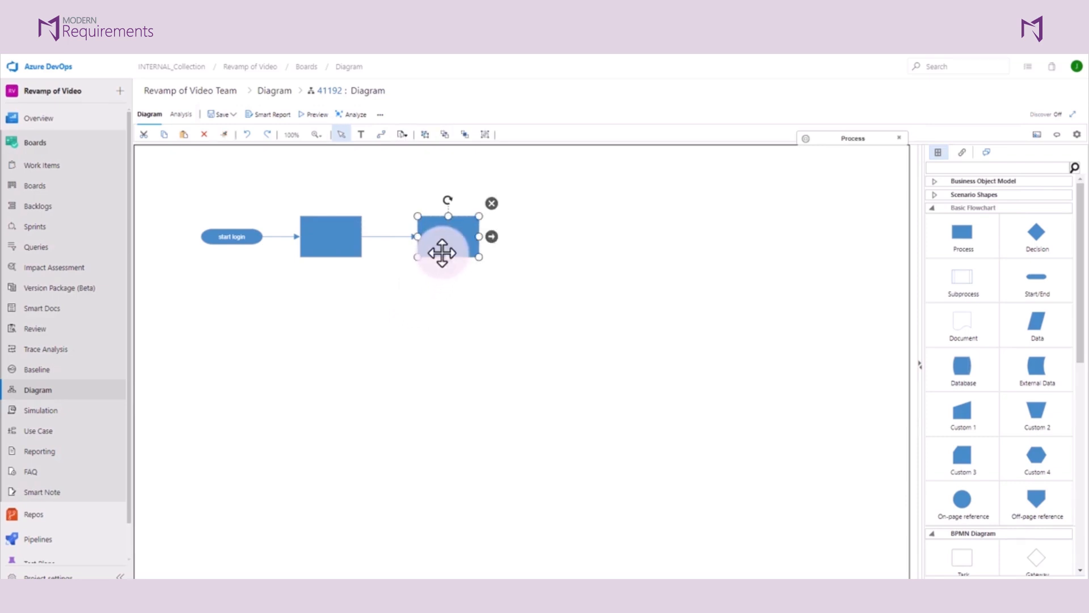
left_click(420, 294)
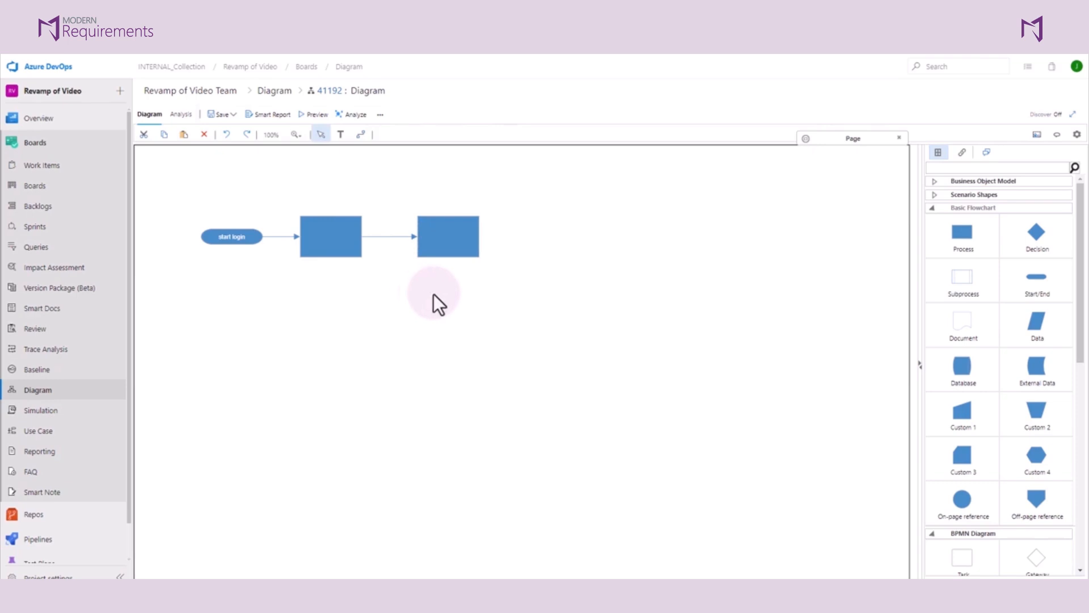
Add a third Process shape below the second one and connect the second Process to it
left_click_drag(963, 241, 448, 321)
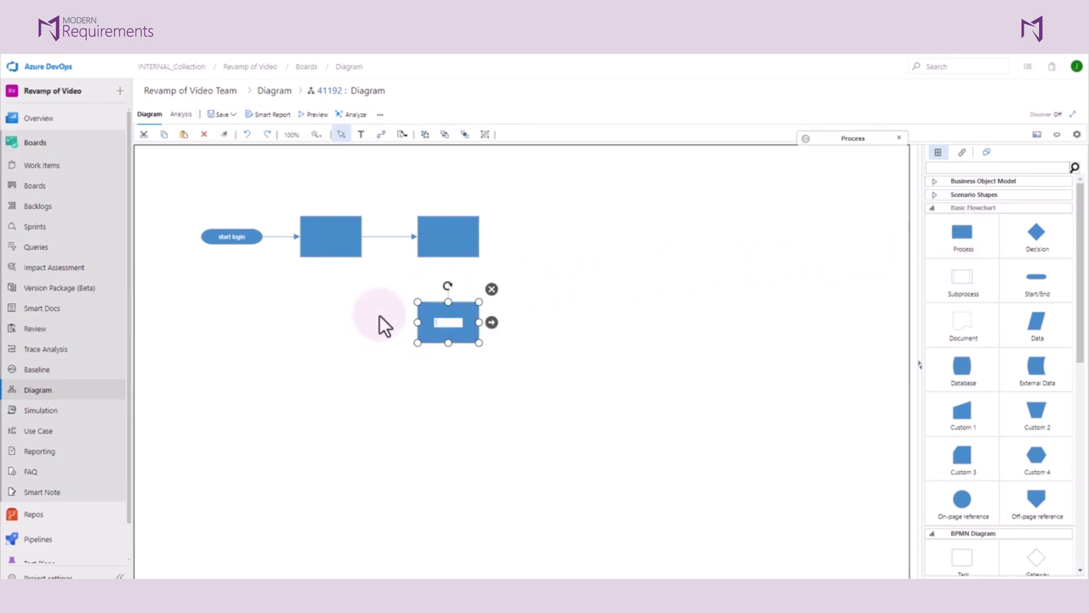
left_click(451, 241)
left_click(490, 237)
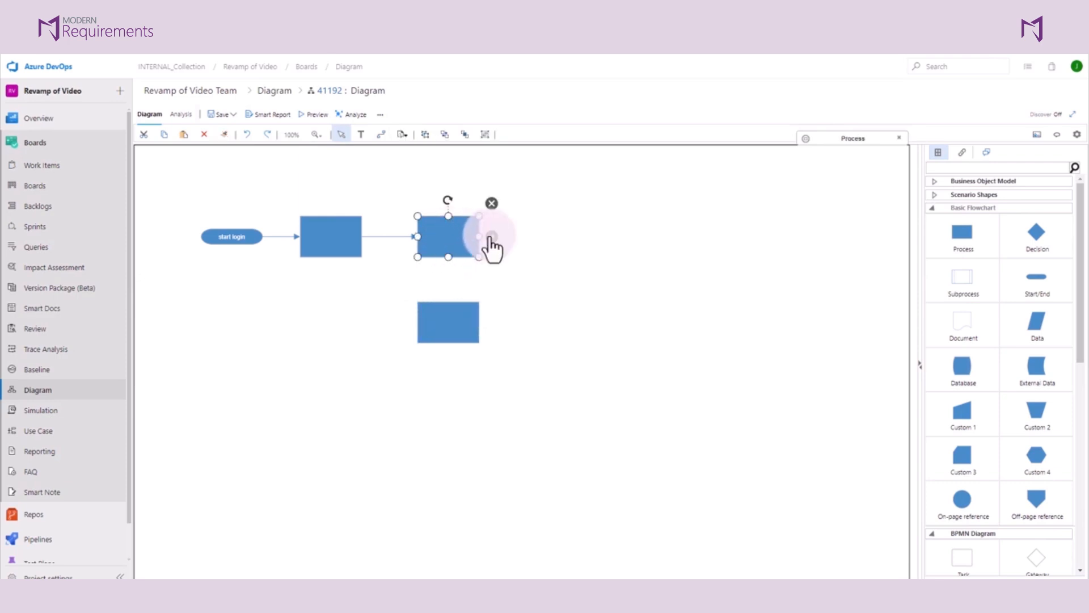
left_click_drag(491, 238, 444, 311)
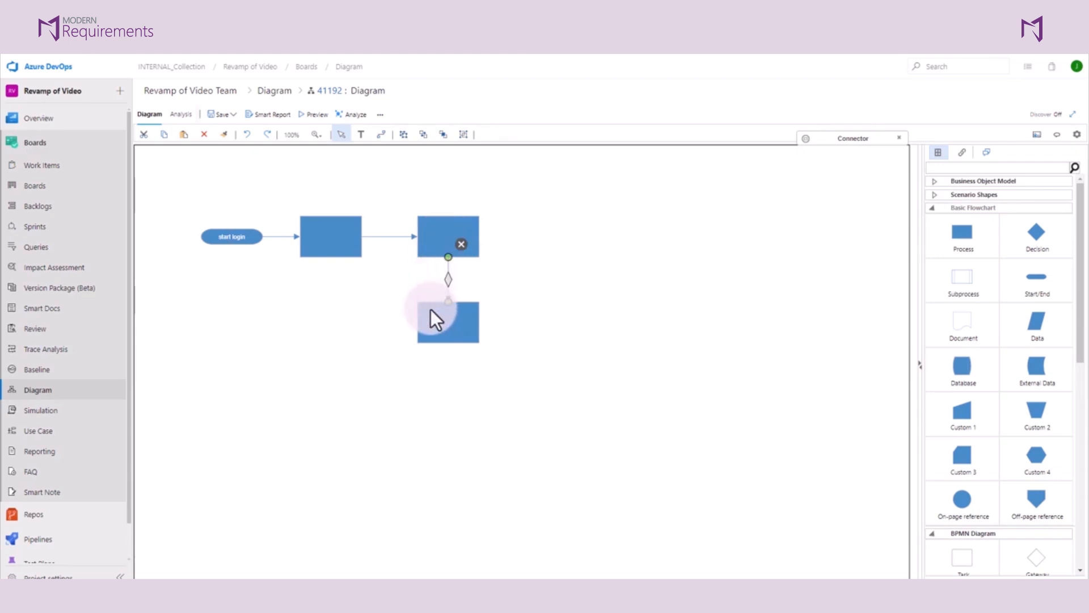
Draw another connector from the second Process shape's top edge around to the third Process shape's right edge
left_click(438, 227)
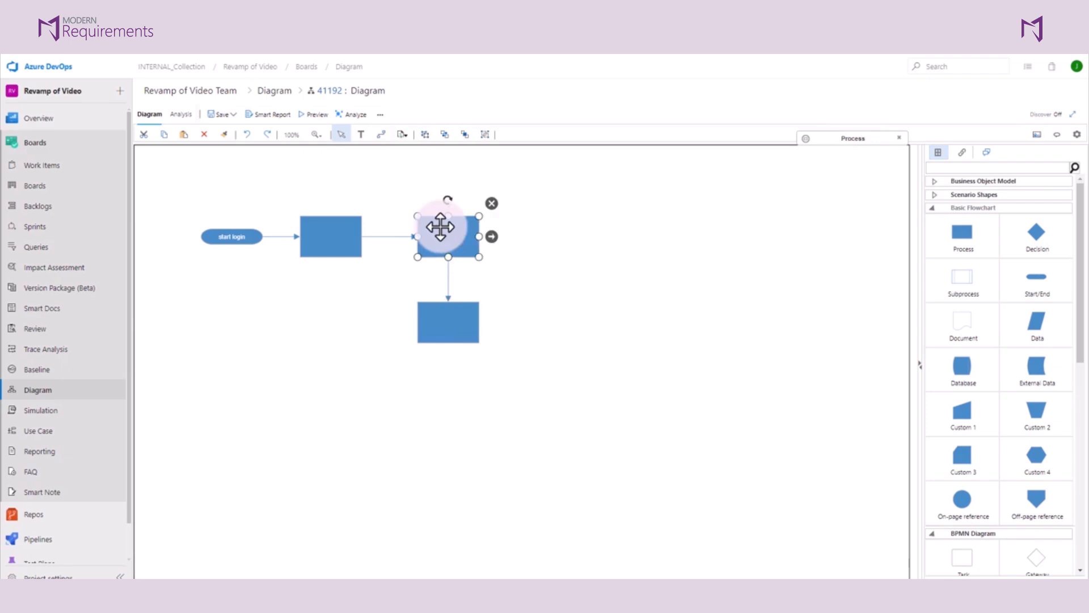
left_click(492, 238)
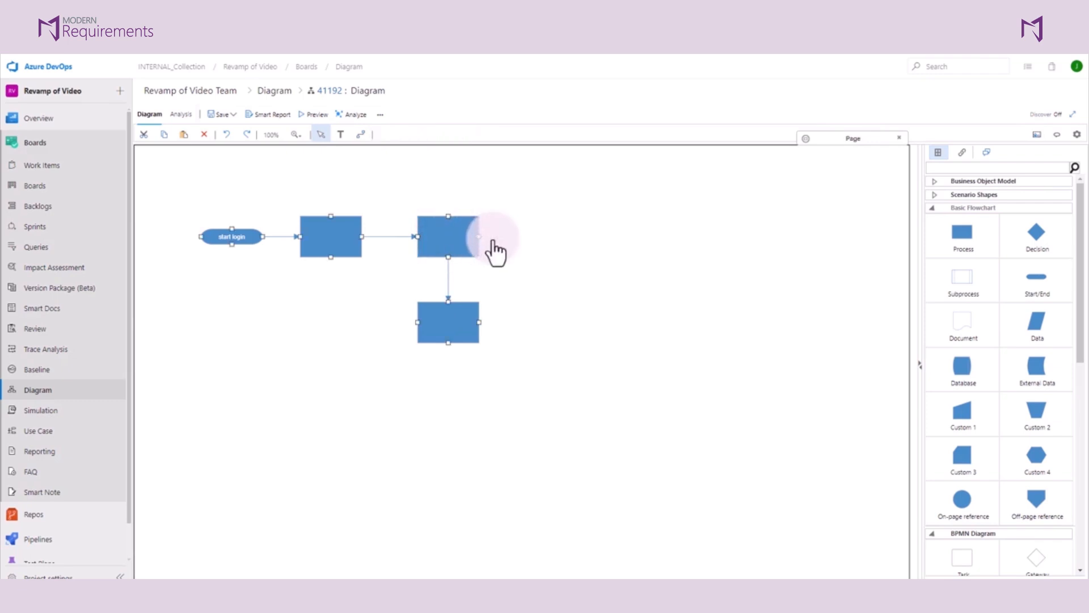
mouse_move(449, 216)
left_mouse_down()
mouse_move(448, 195)
mouse_move(504, 190)
mouse_move(514, 215)
left_mouse_up()
left_click_drag(516, 279, 481, 324)
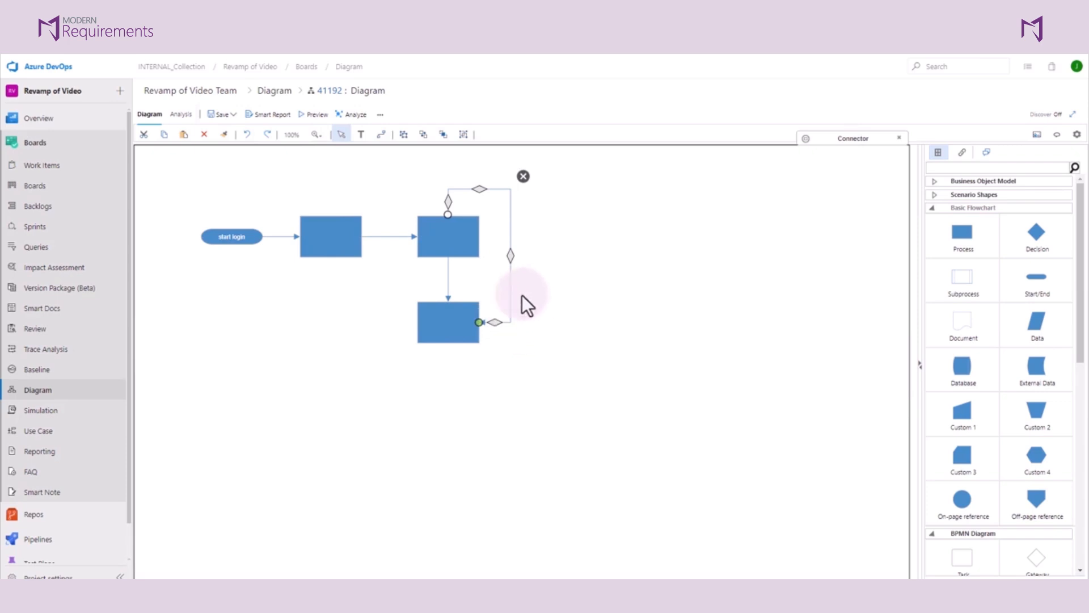
left_click(558, 257)
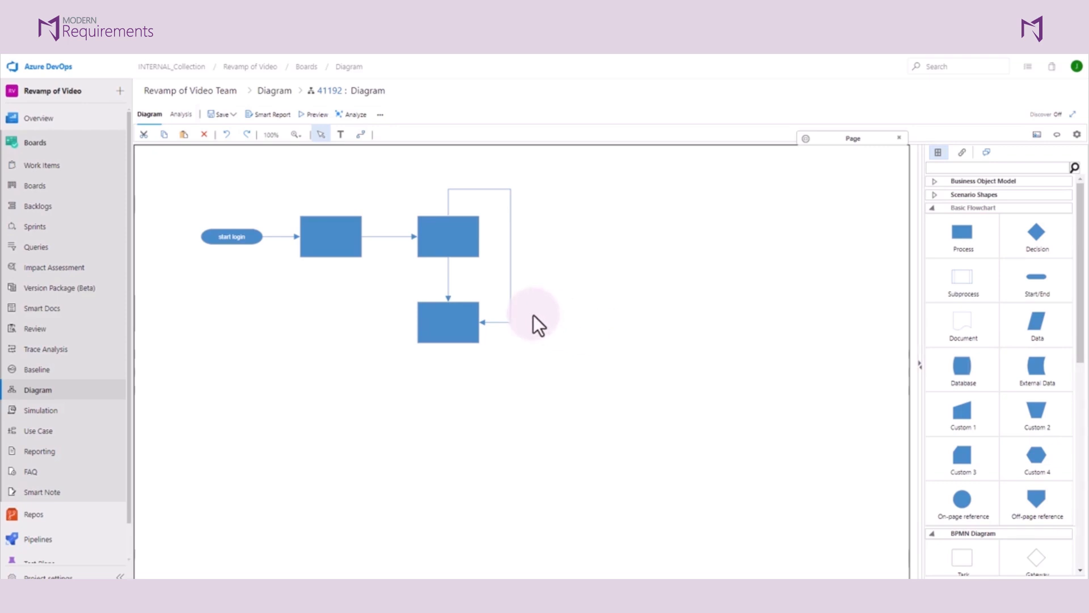
Add a Start/End shape below the third Process shape, connected from it
left_click(462, 325)
left_click_drag(1041, 282, 450, 402)
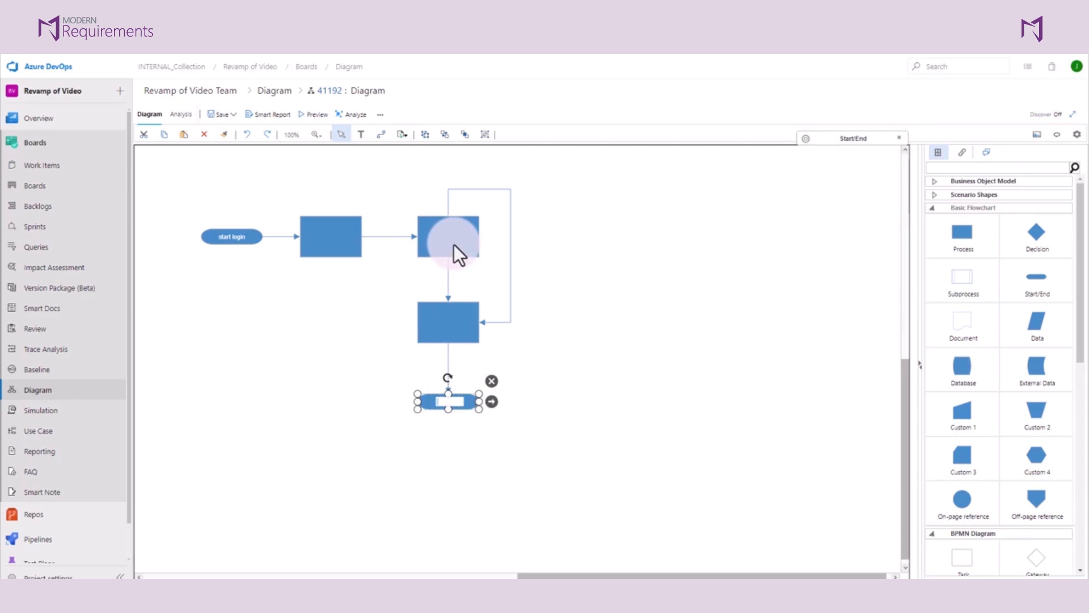
Look over the property options of the second Process shape and collapse them again
left_click(454, 244)
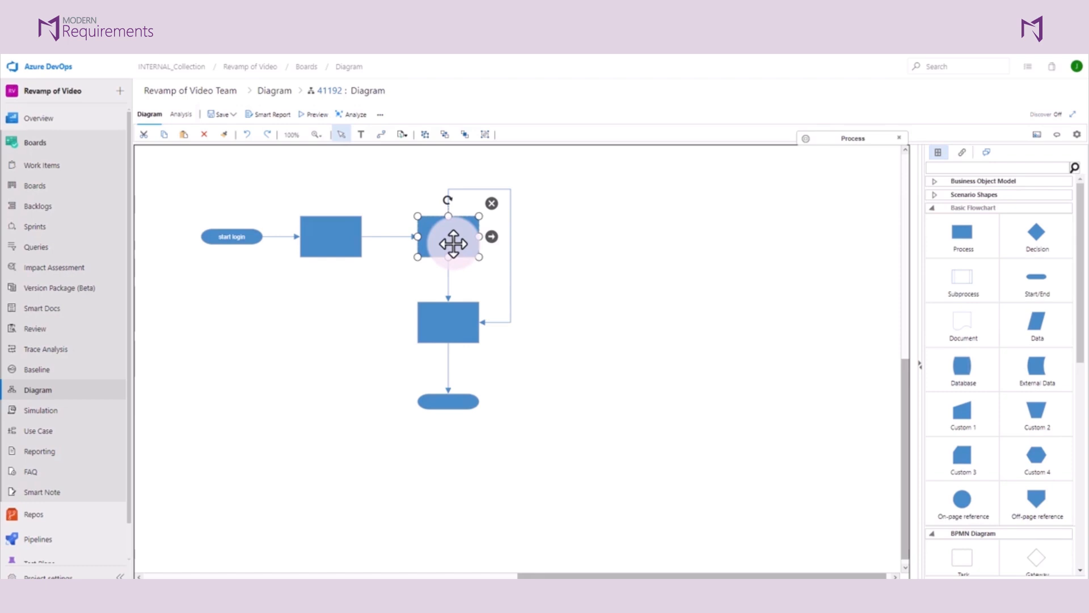
left_click(806, 139)
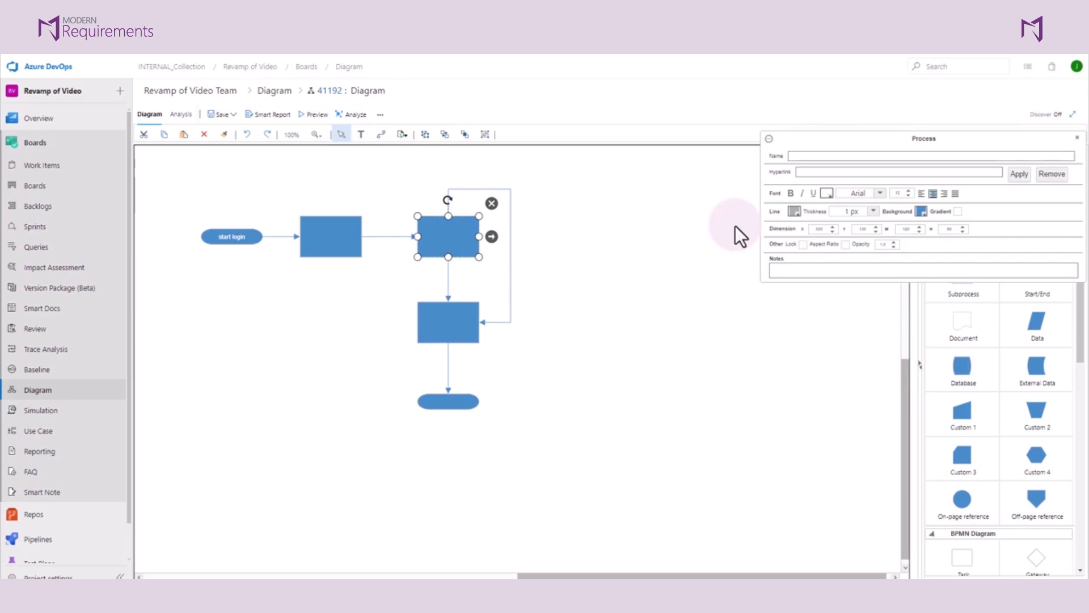
left_click(773, 140)
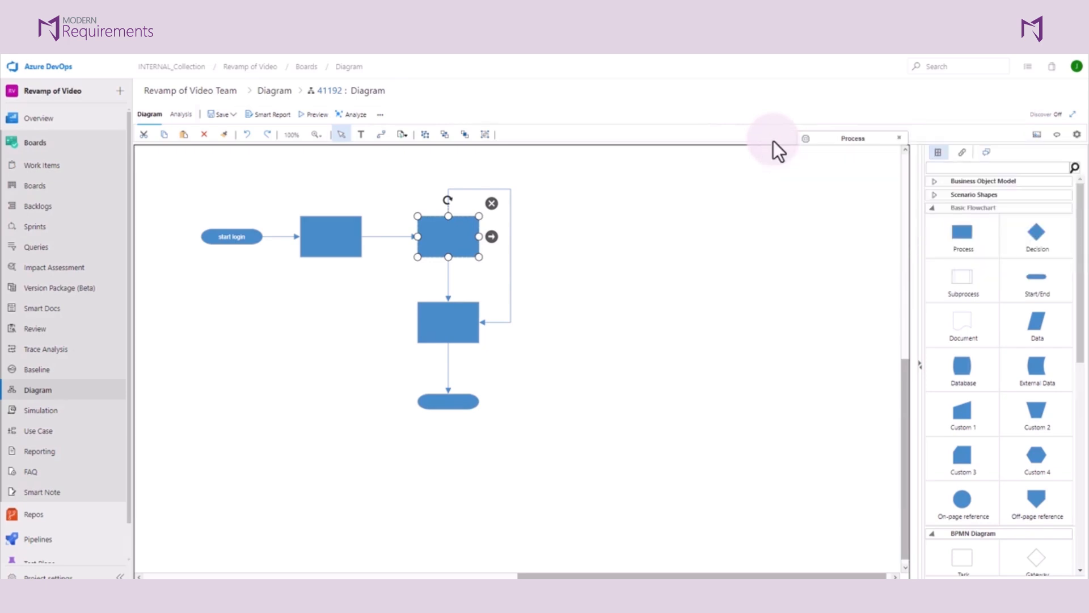
left_click(774, 140)
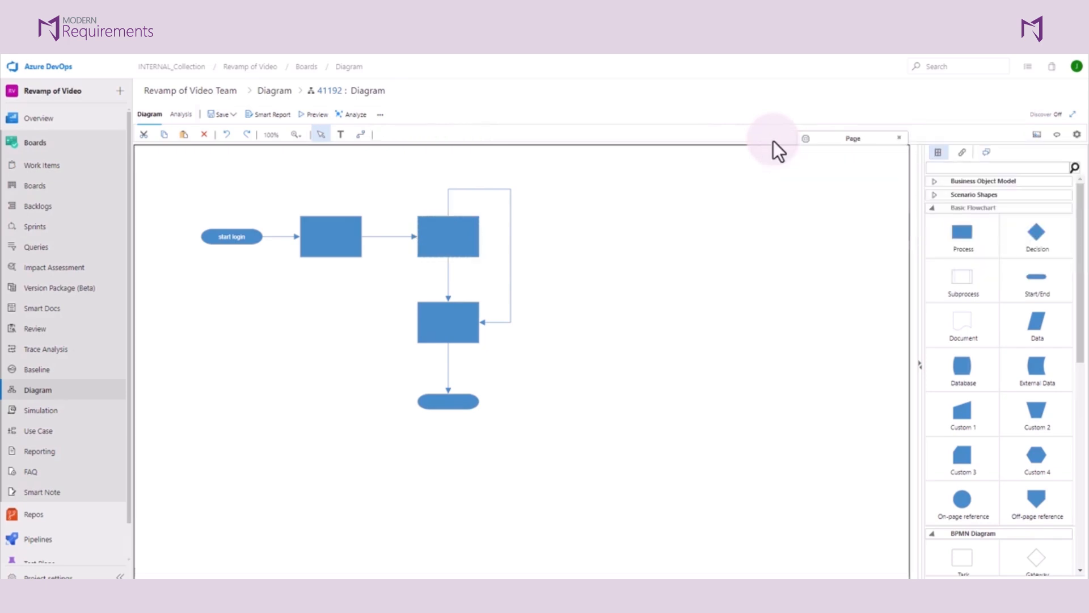
Label the three Process shapes "Process 1", "Process 2" and "Process 3" in flow order
left_click(328, 234)
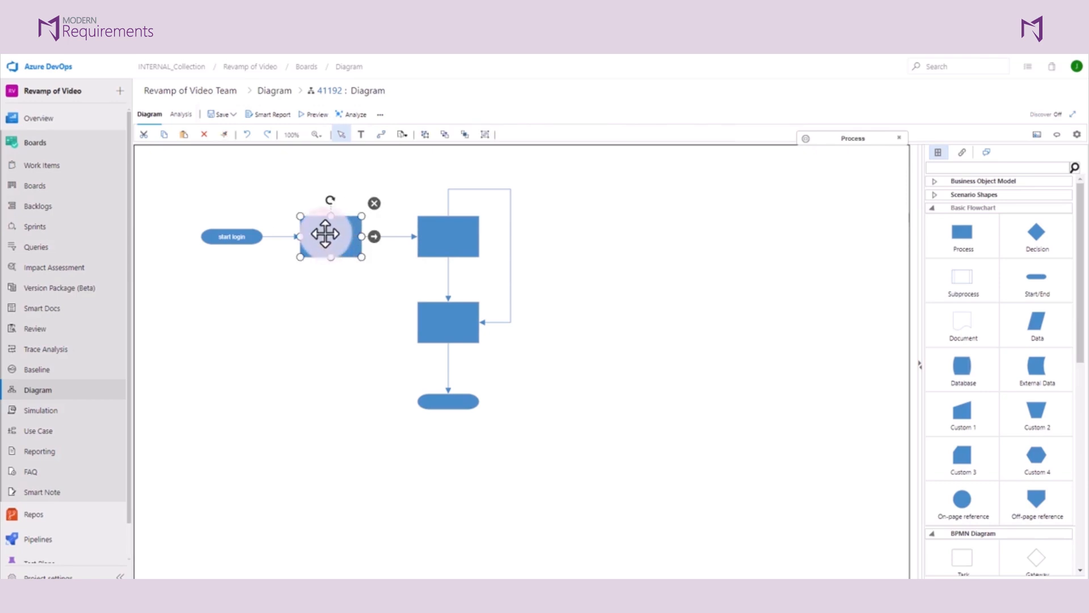
double_click(338, 238)
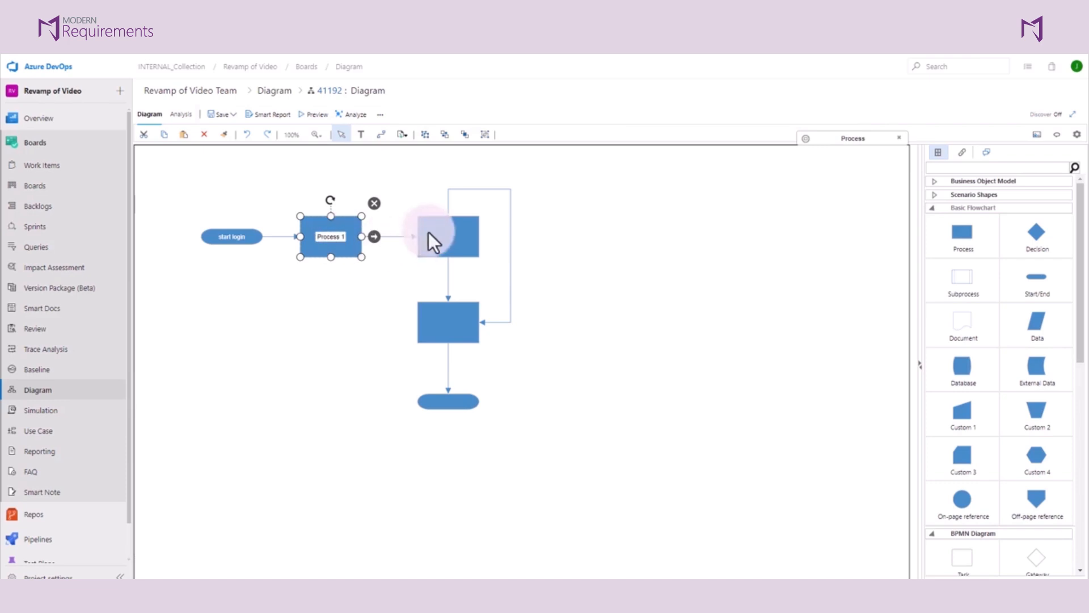
left_click(445, 235)
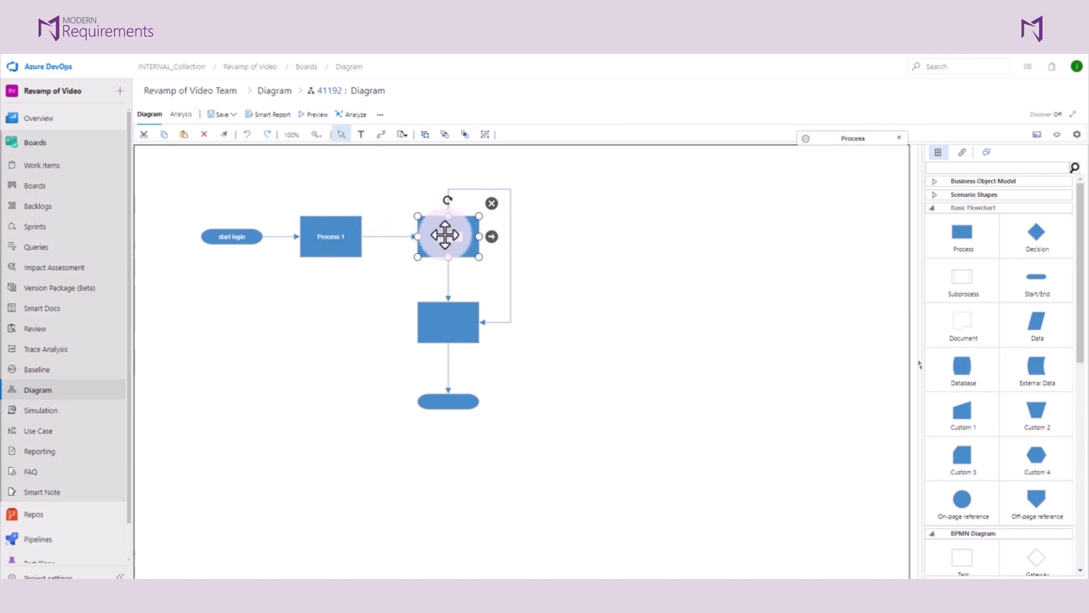
left_click(449, 323)
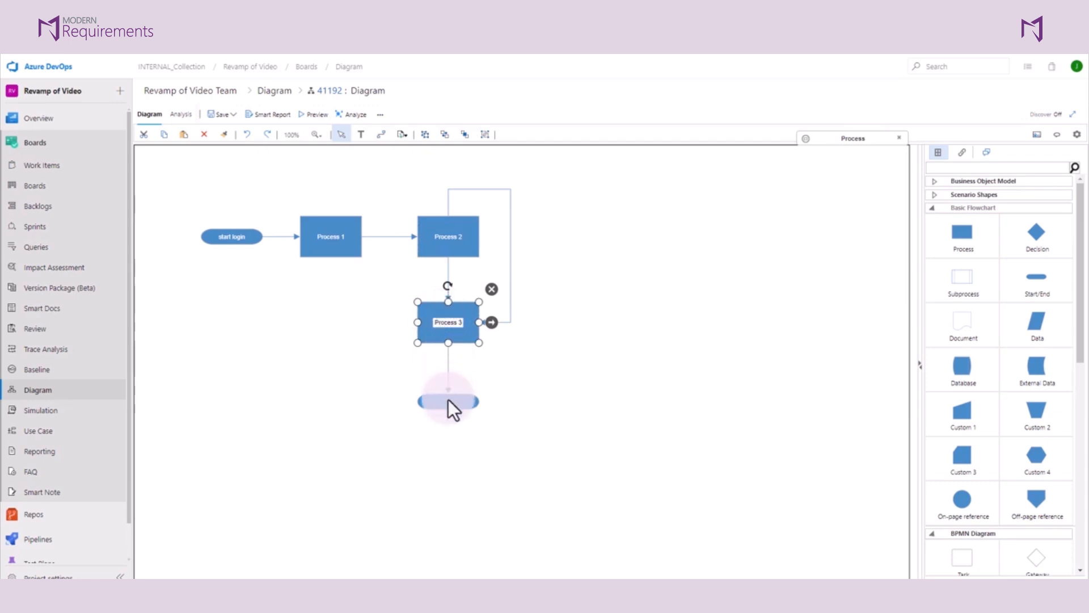
Label the Start/End shape below Process 3 "end"
left_click(449, 399)
double_click(456, 401)
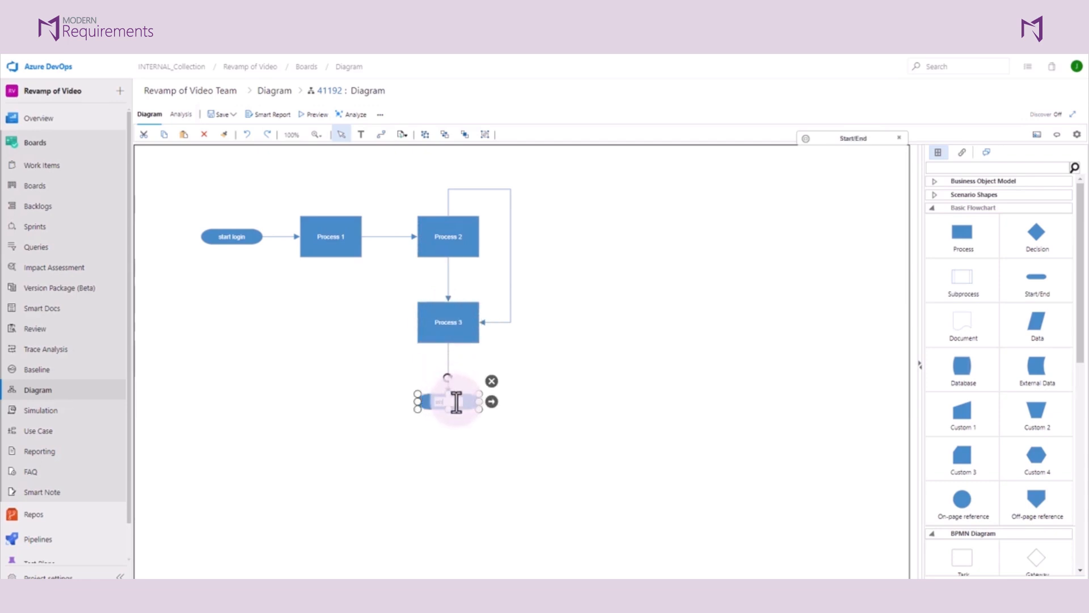
left_click(626, 352)
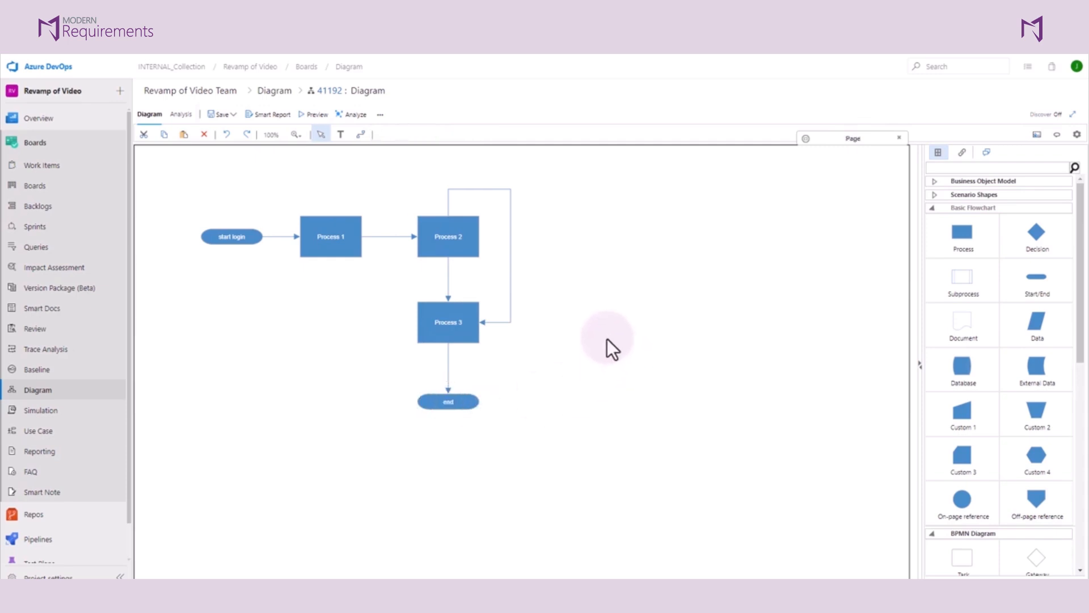
Open the diagram's analysis and rename Scenario 2 as "happy path user story"
left_click(181, 115)
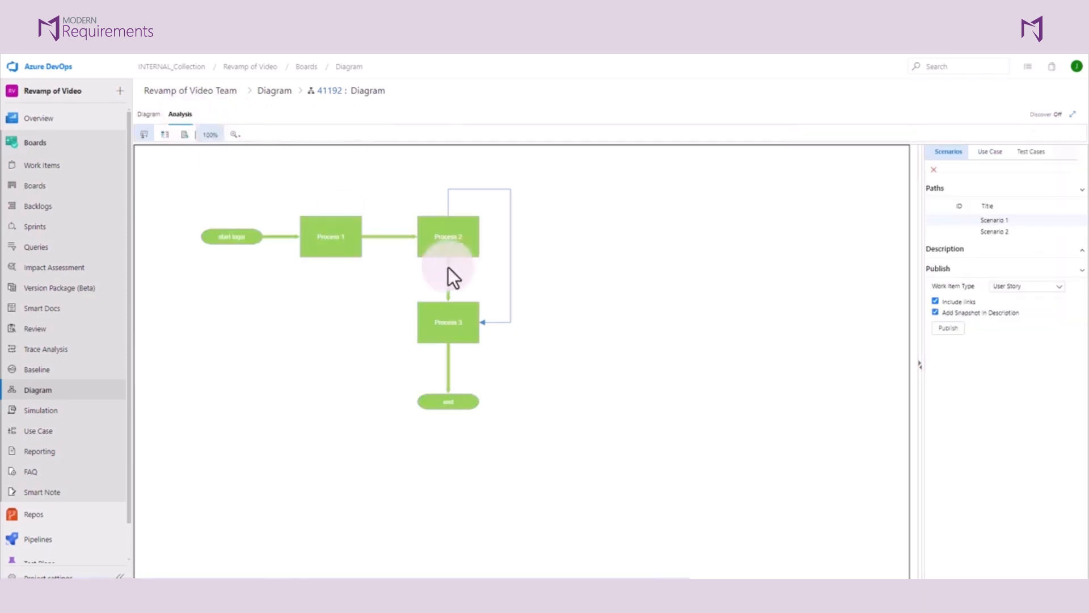
left_click(946, 152)
left_click(1032, 152)
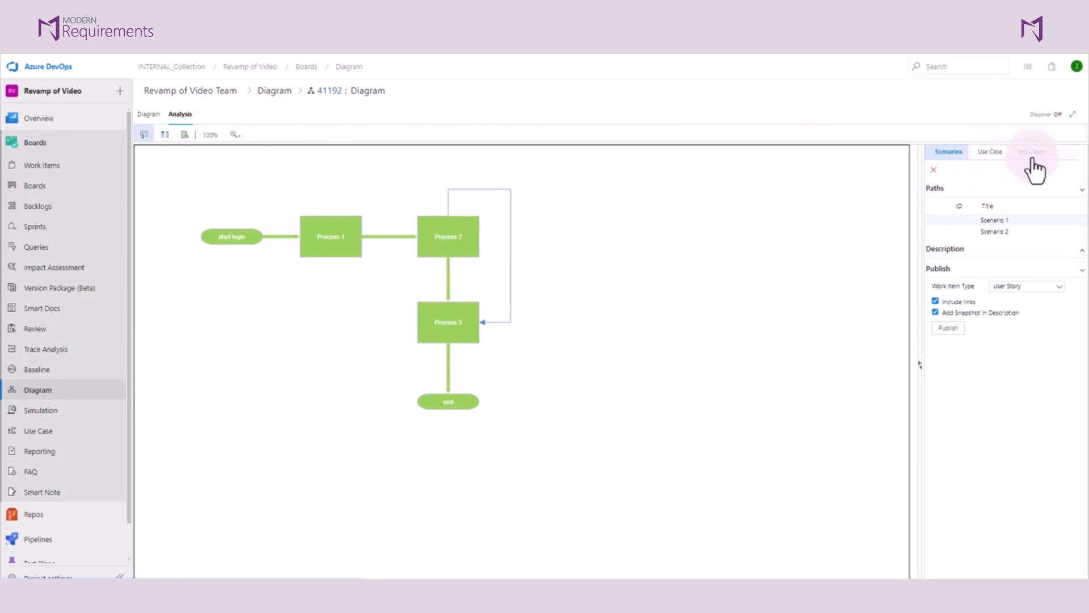
left_click(1002, 233)
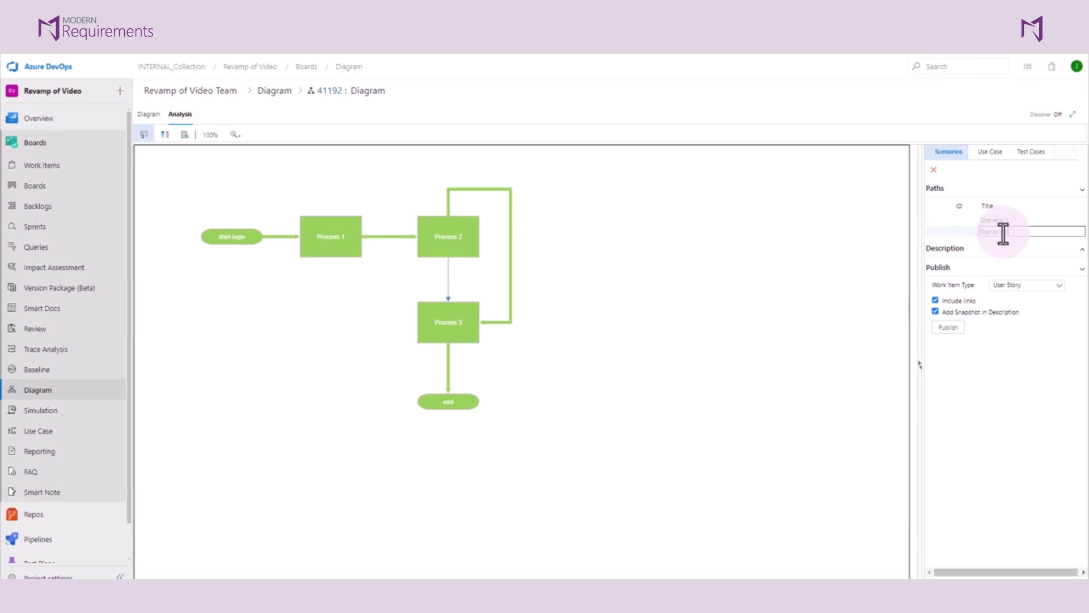
left_click_drag(1015, 232, 968, 243)
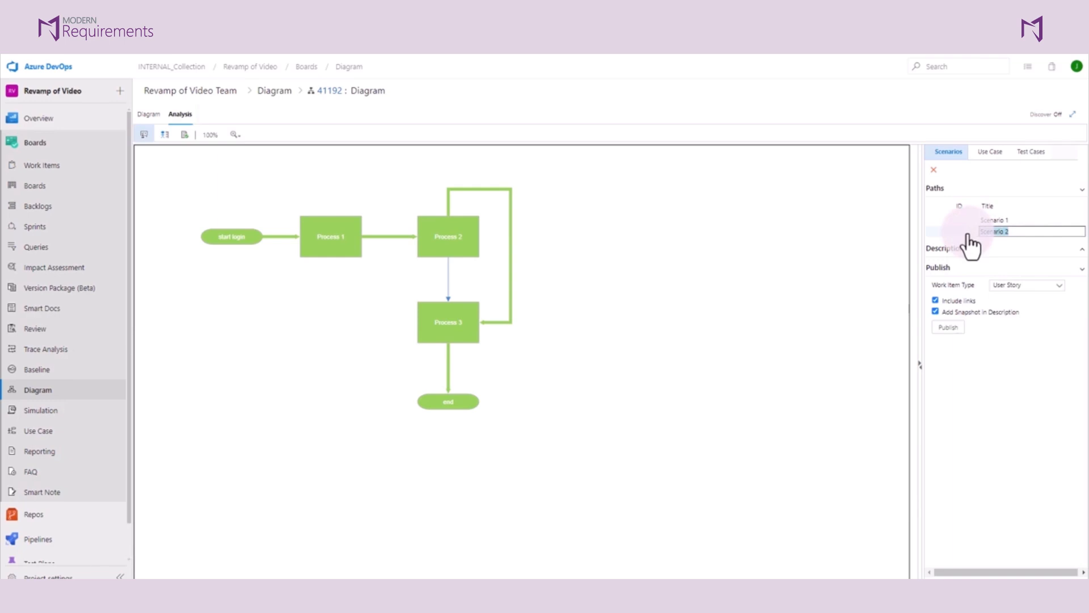
type("happy path user story")
Publish the "happy path user story" scenario as a User Story work item
left_click(963, 328)
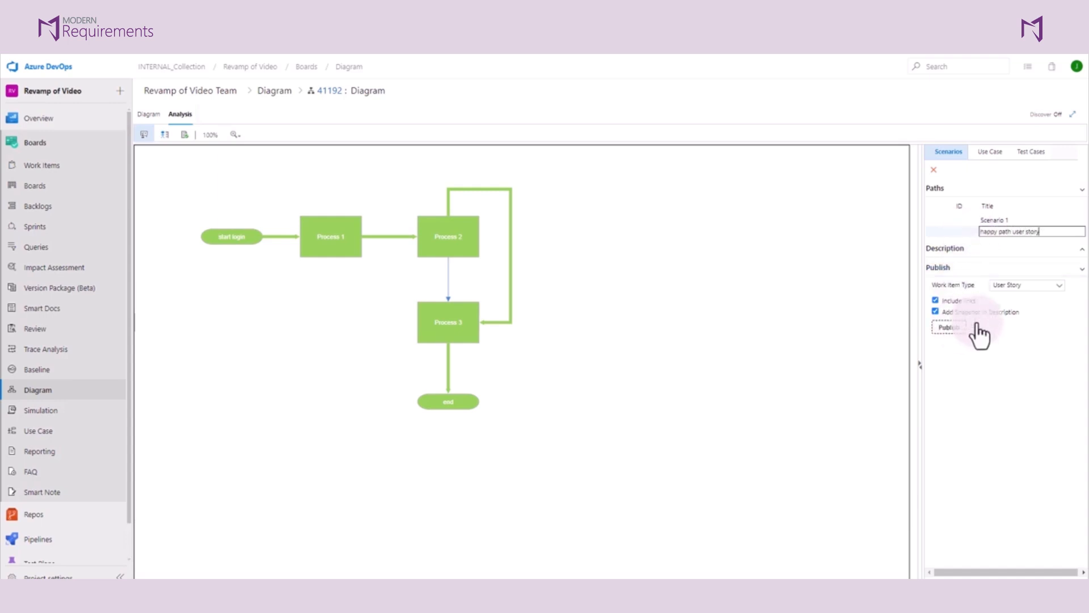
left_click(1049, 287)
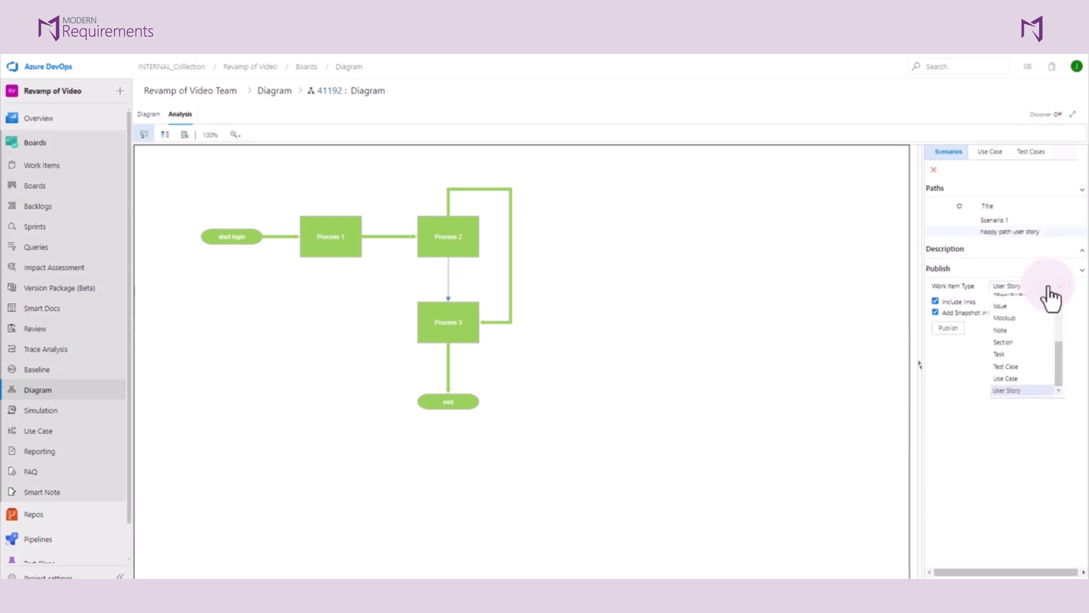
left_click(948, 331)
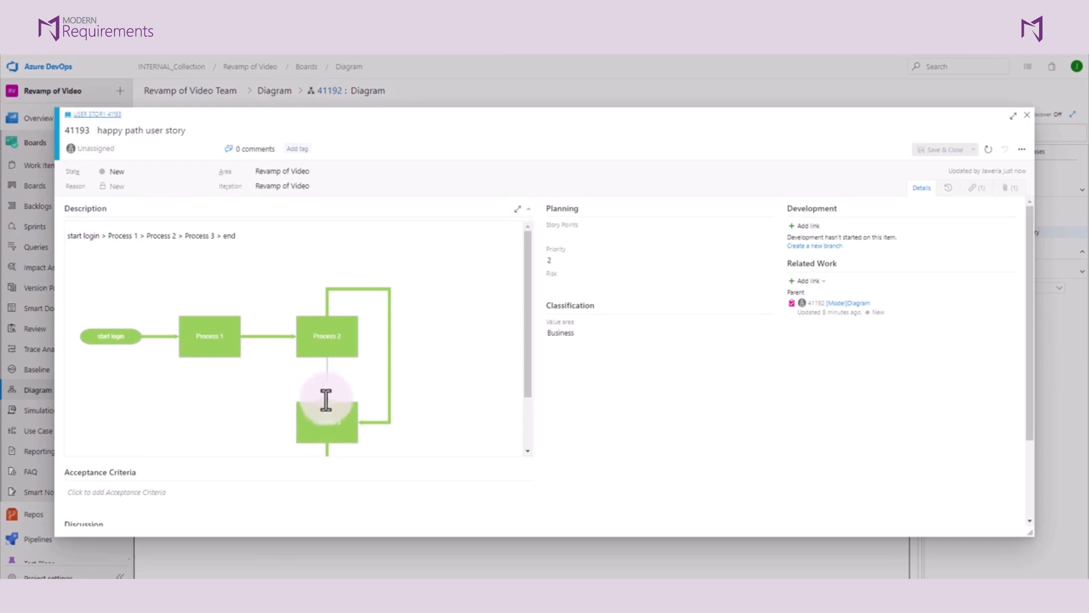
Review the published user story's description, path snapshot and related work, and close it
scroll(342, 396, "down", 1)
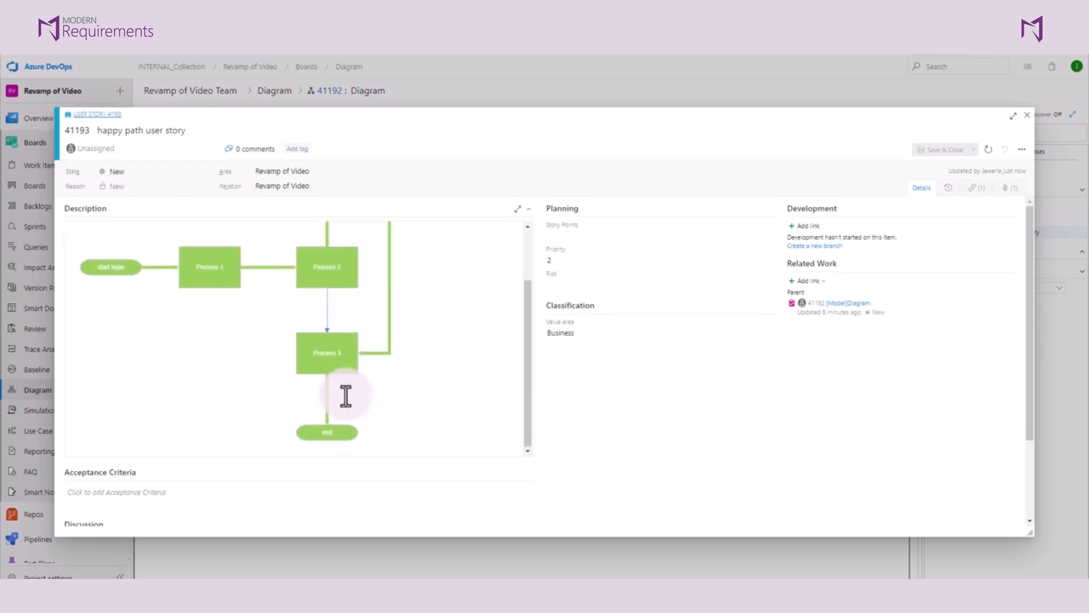
scroll(379, 273, "up", 1)
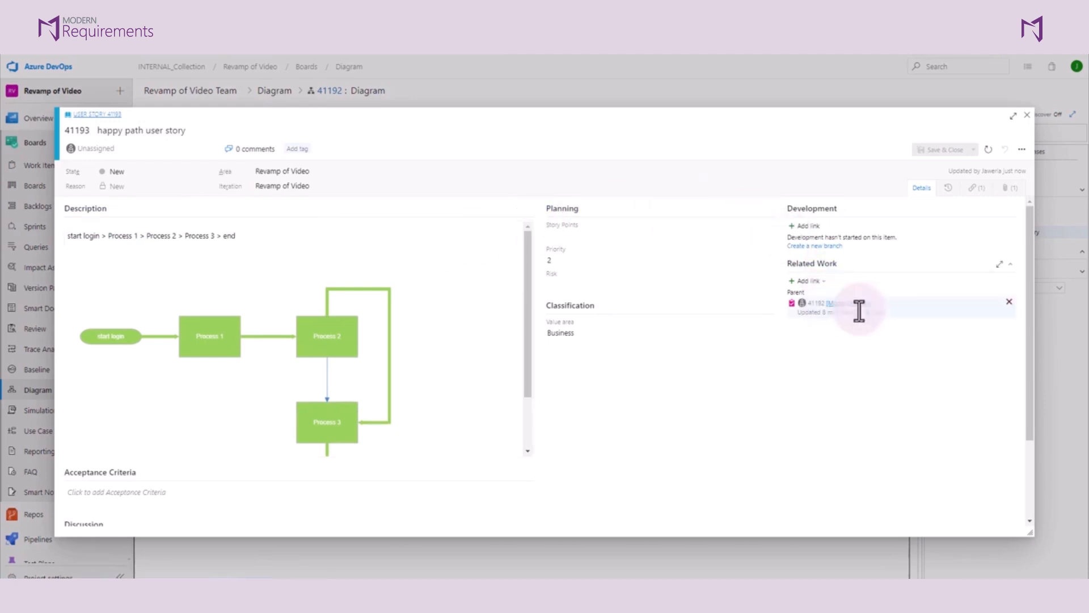
left_click(1031, 116)
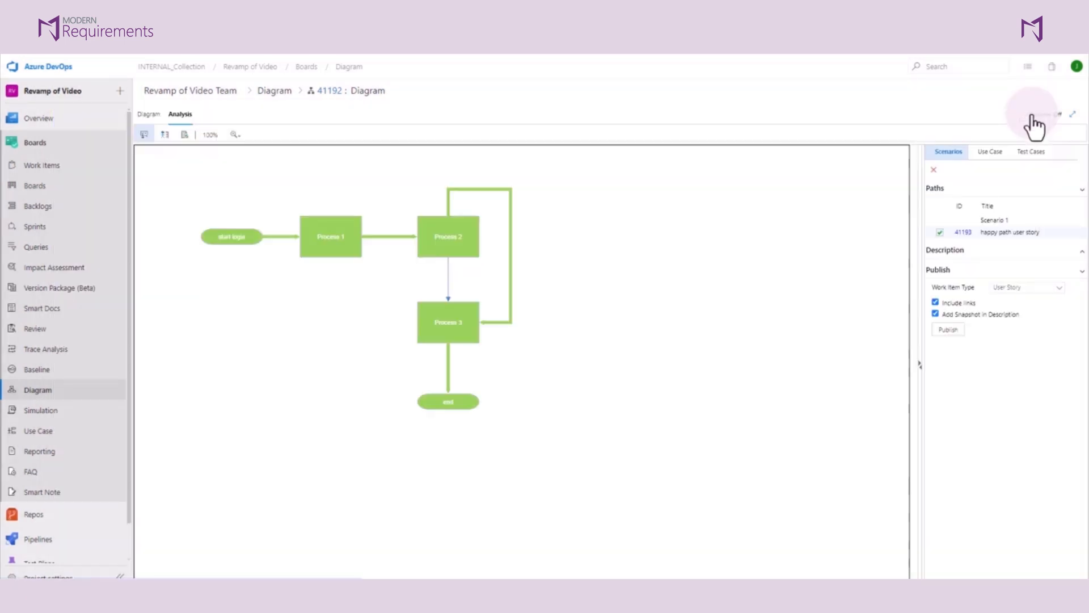
Examine the use case analysis, including the flow types for Scenario 1 and the work item types for publishing
left_click(999, 153)
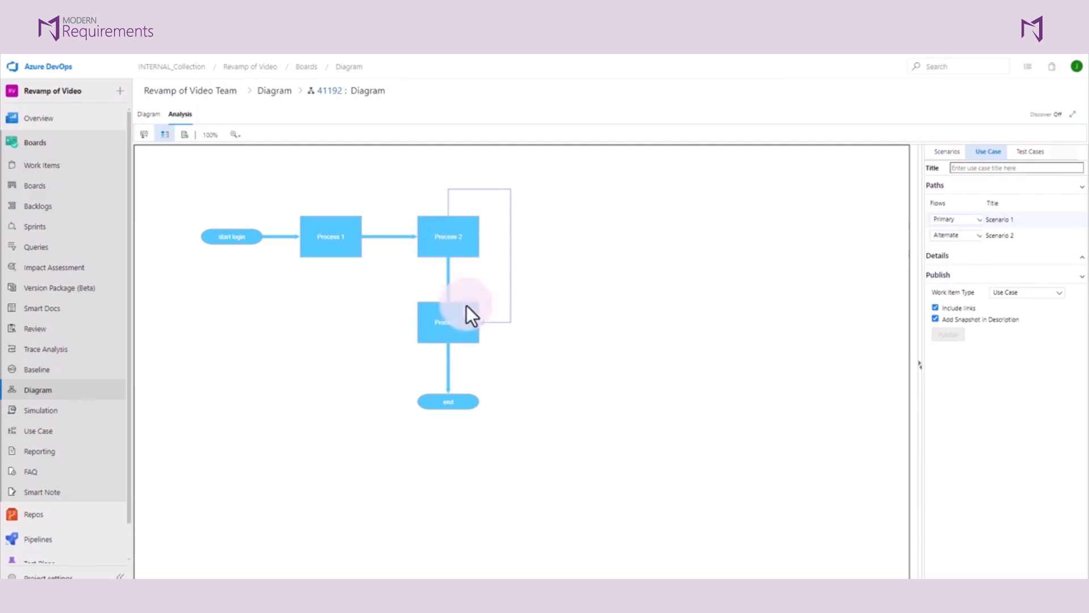
left_click(981, 221)
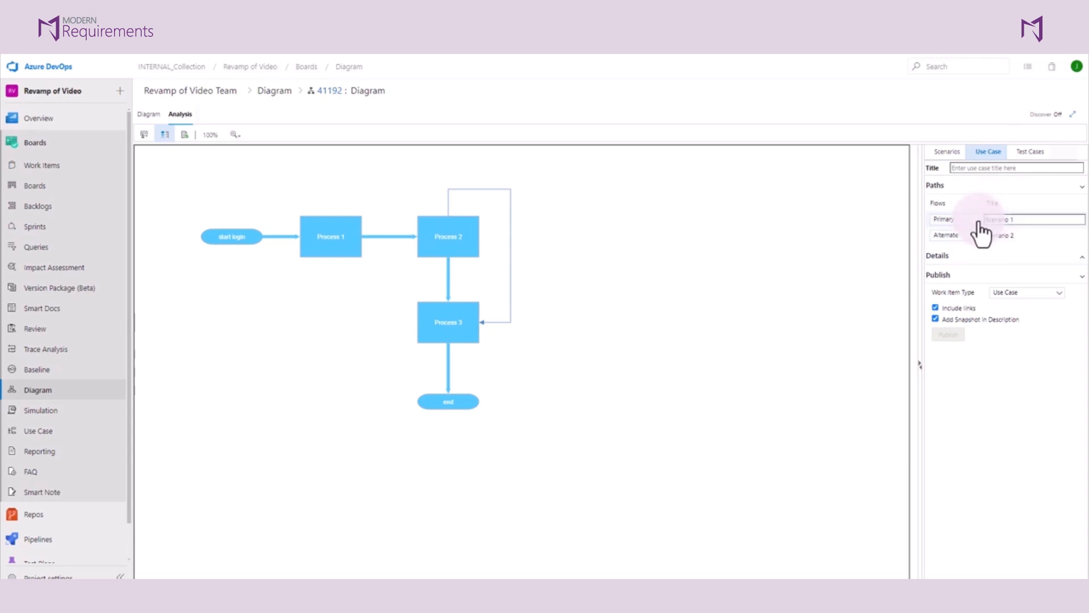
left_click(977, 221)
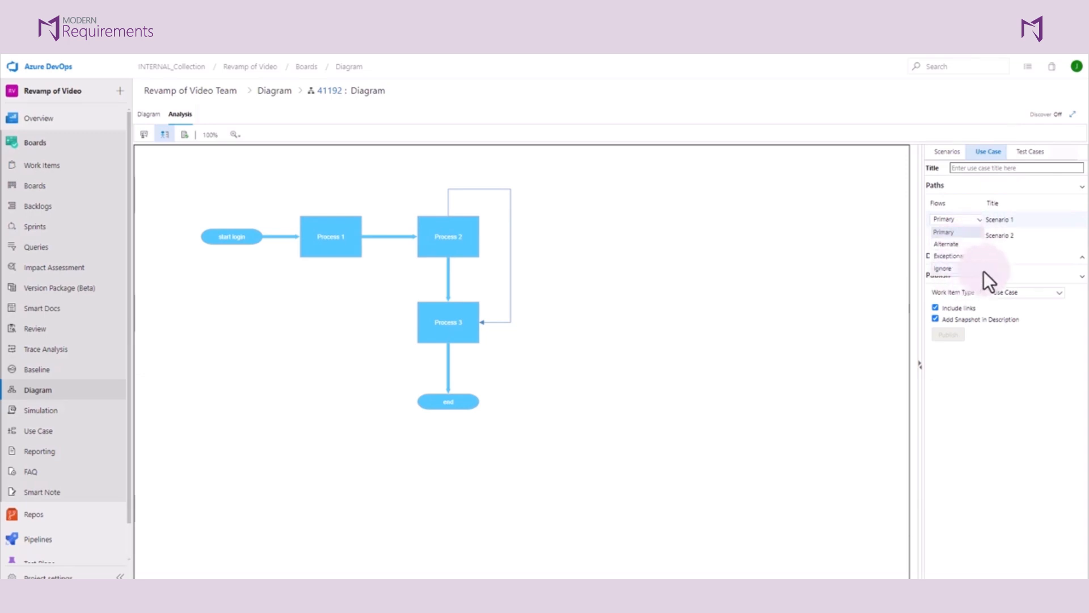
left_click(1044, 293)
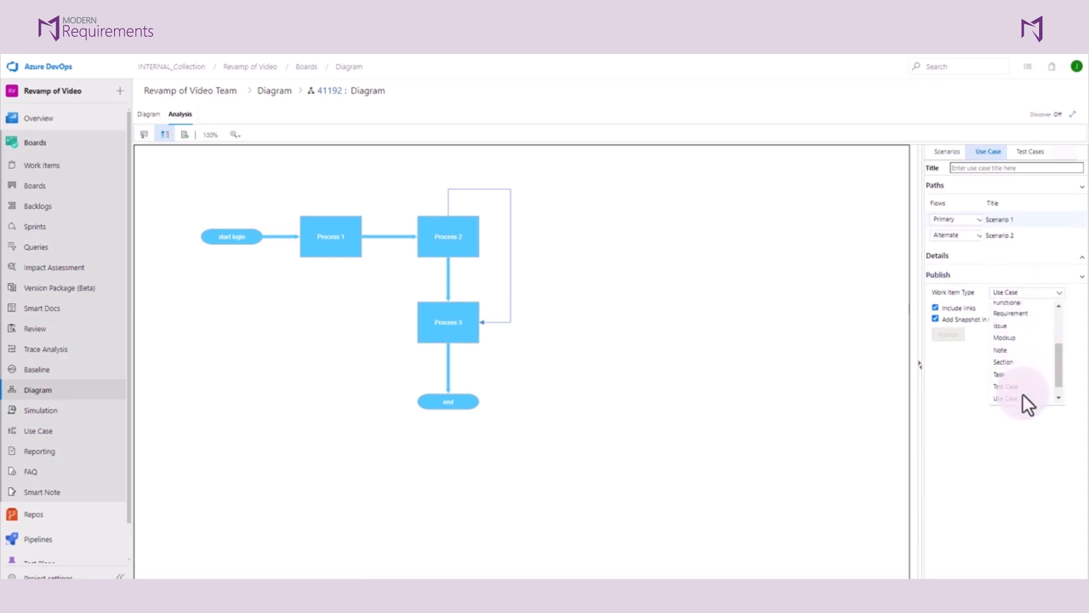
Rename Test case 1 as "TC 1" in the test case analysis and publish it
left_click(1024, 162)
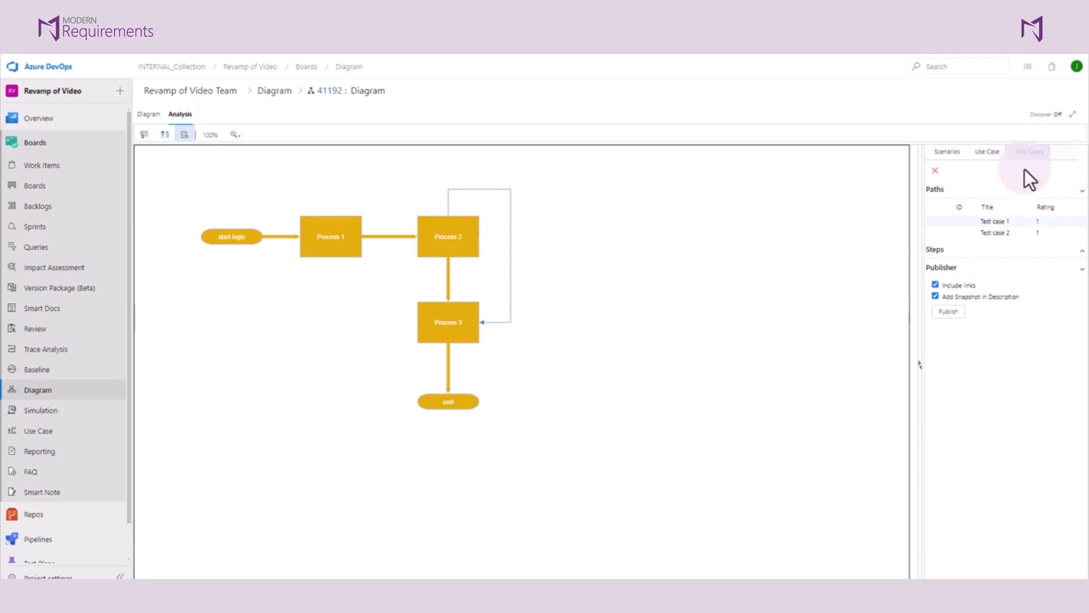
left_click(1014, 235)
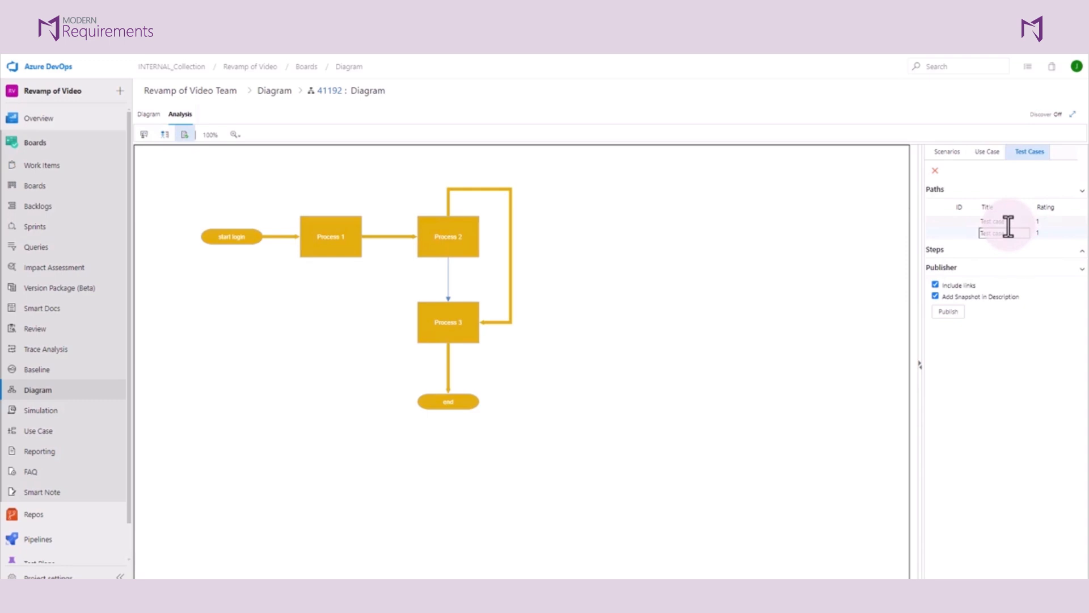
left_click(1010, 225)
left_click_drag(1011, 222, 968, 219)
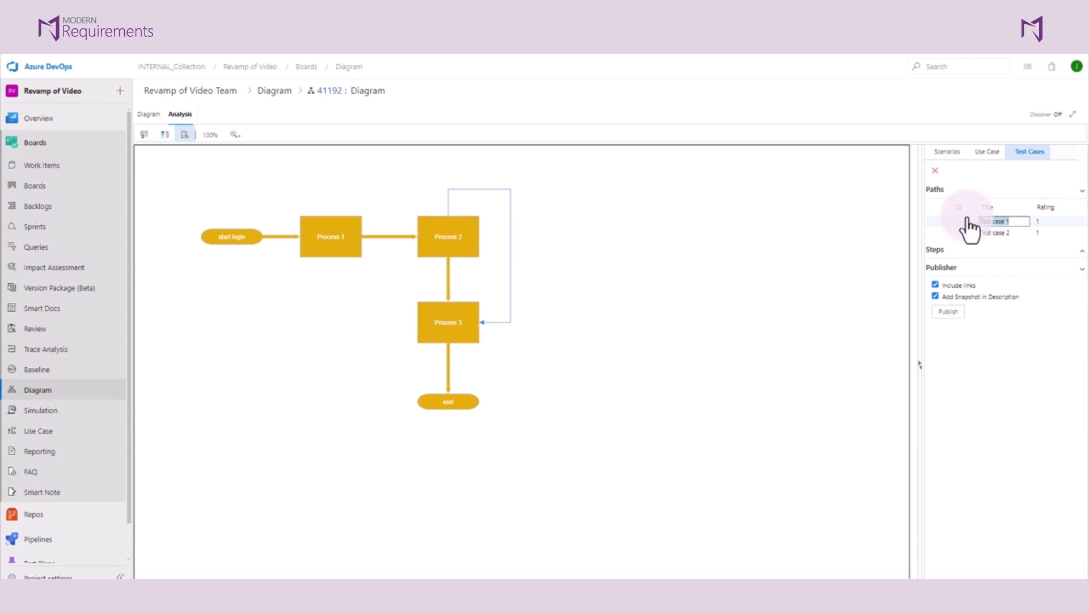
key("BackSpace")
type("TC 1")
left_click(947, 314)
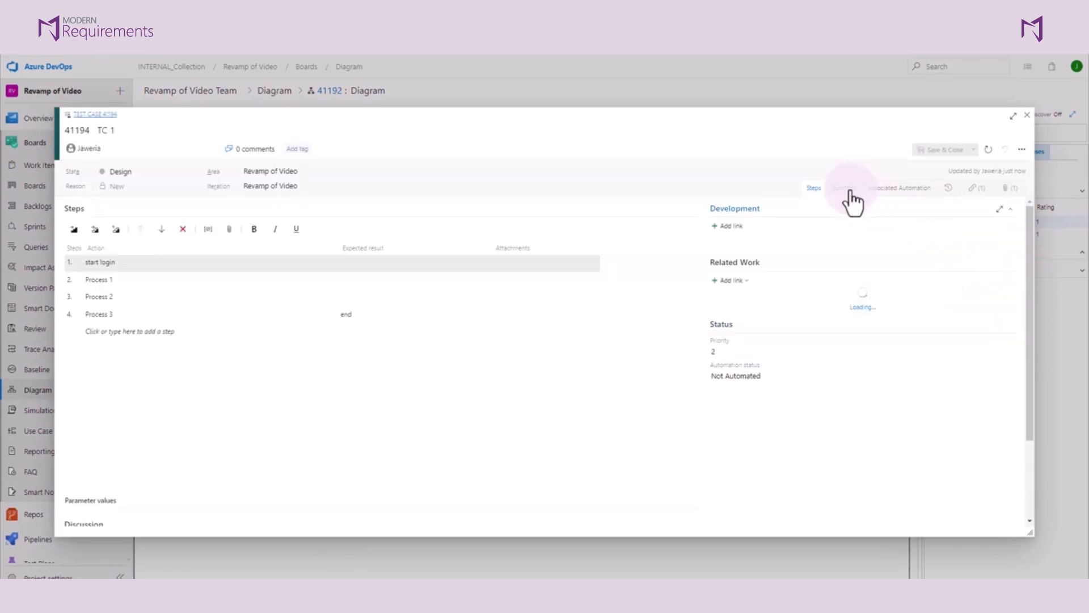
Review the summary snapshot and the steps of the published test case TC 1, and close it
left_click(846, 189)
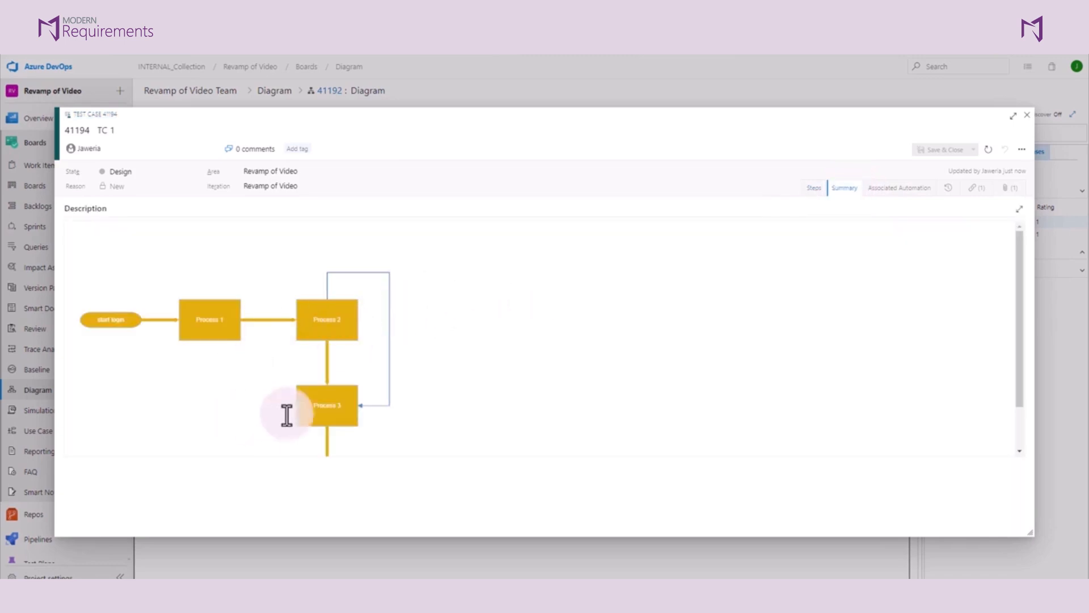
scroll(300, 406, "down", 1)
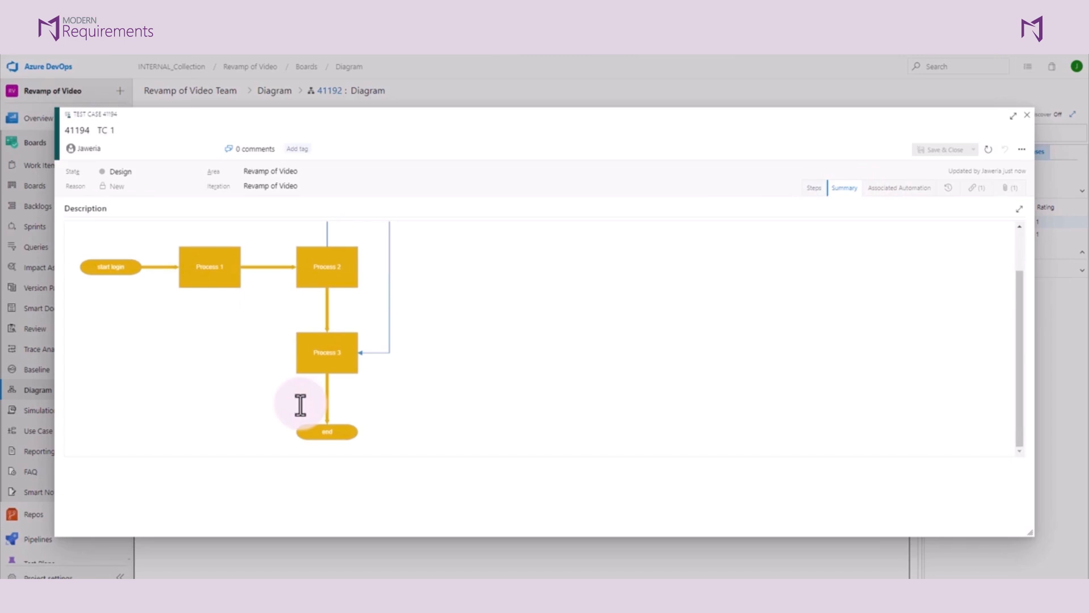
left_click(816, 189)
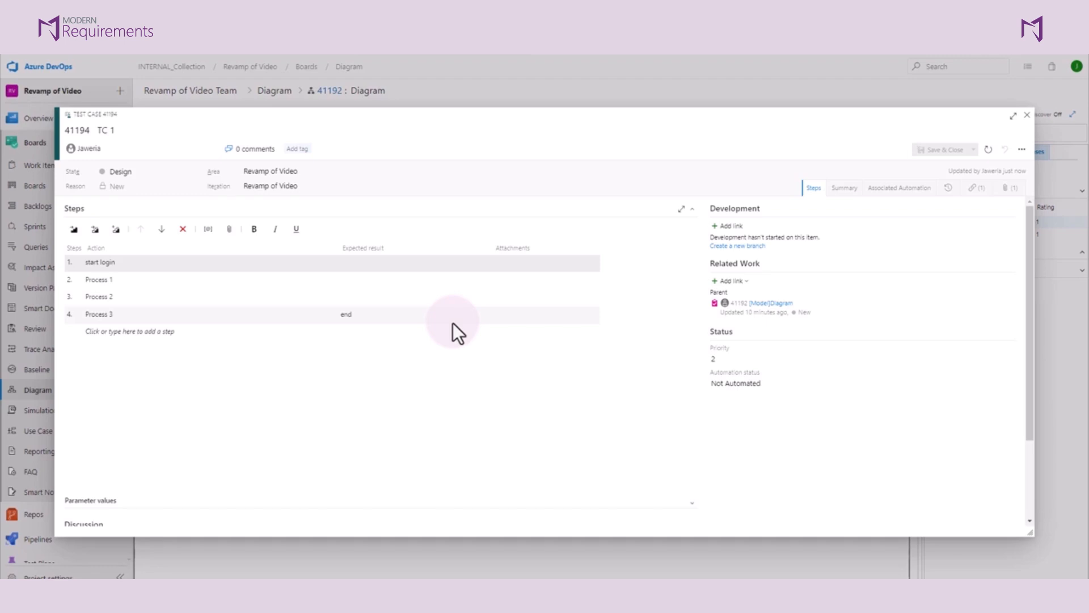
left_click(1027, 116)
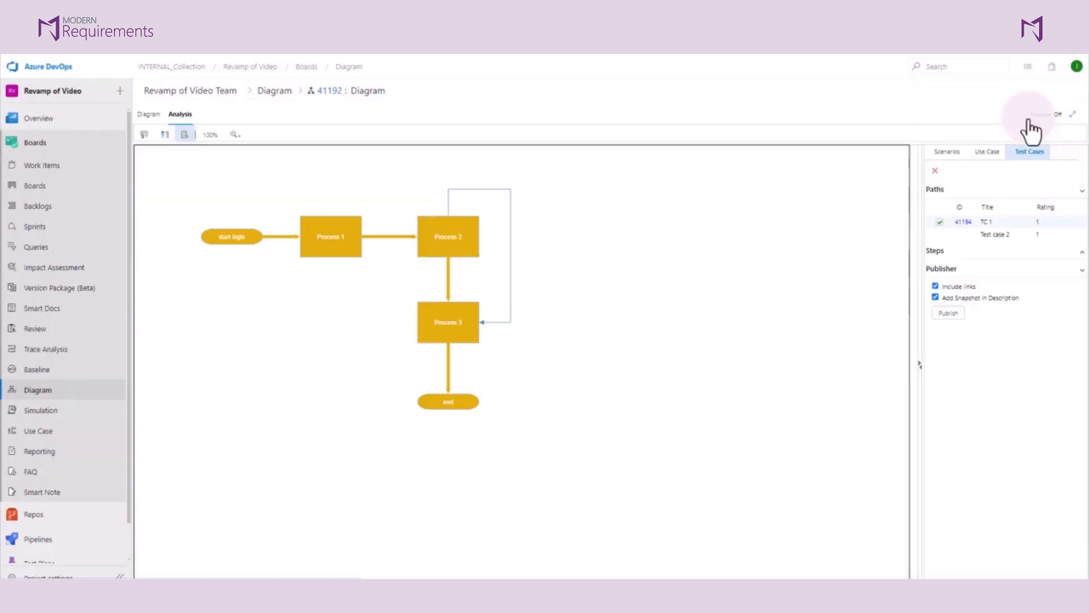
Return to the diagram and add a new linked User Story titled "user story 1" to the Process 2 shape
left_click(150, 115)
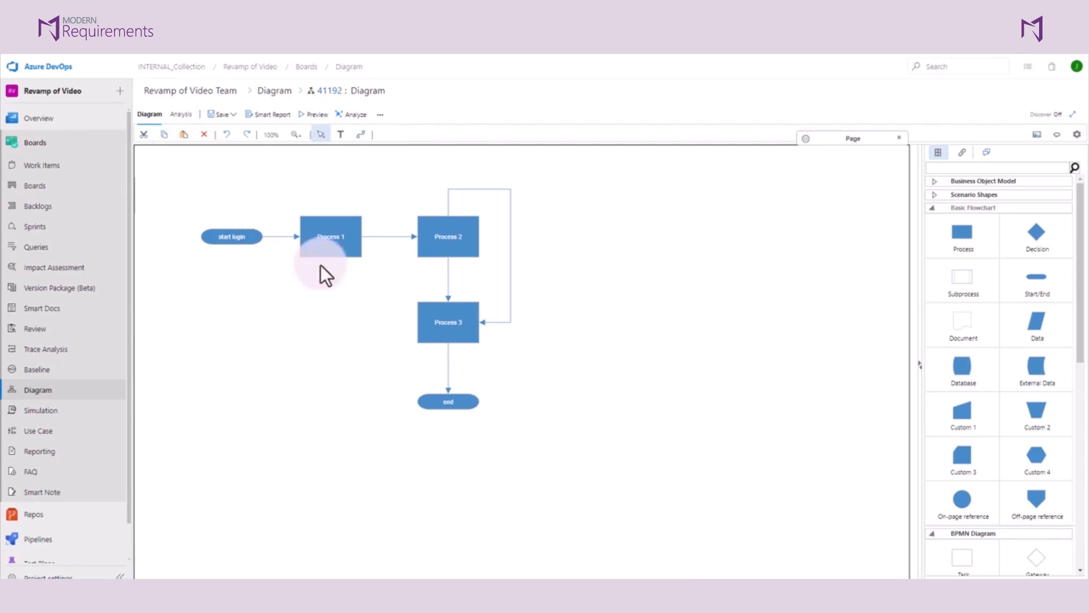
left_click(449, 248)
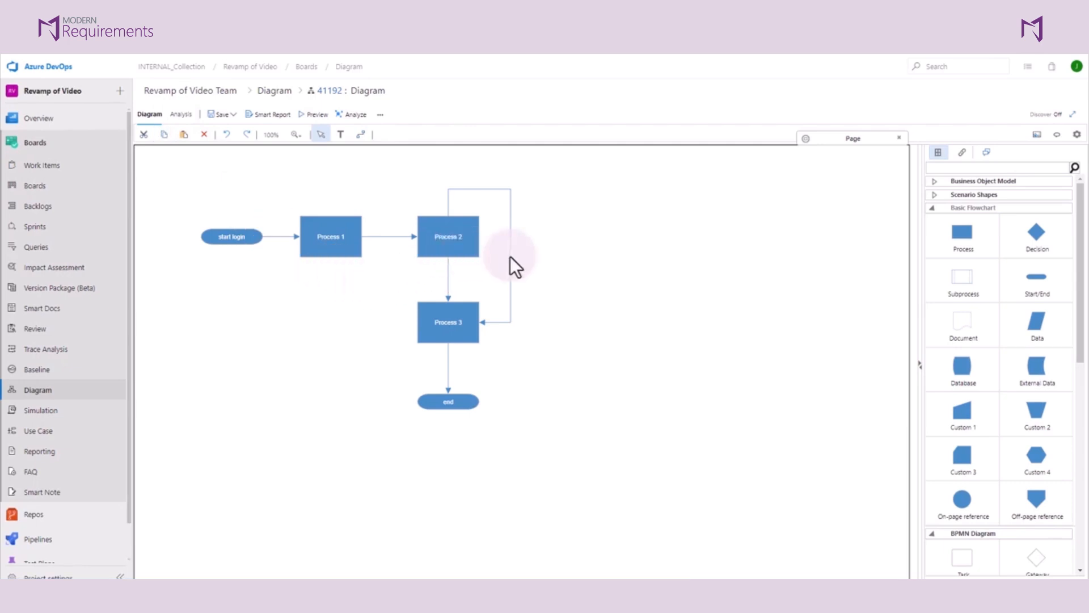
left_click(963, 152)
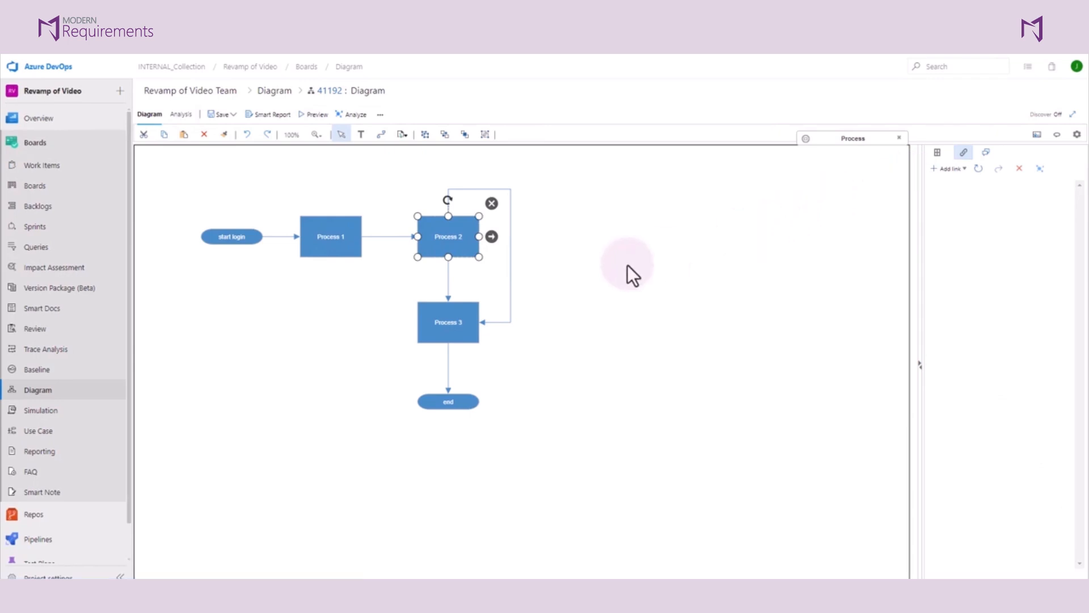
left_click(954, 171)
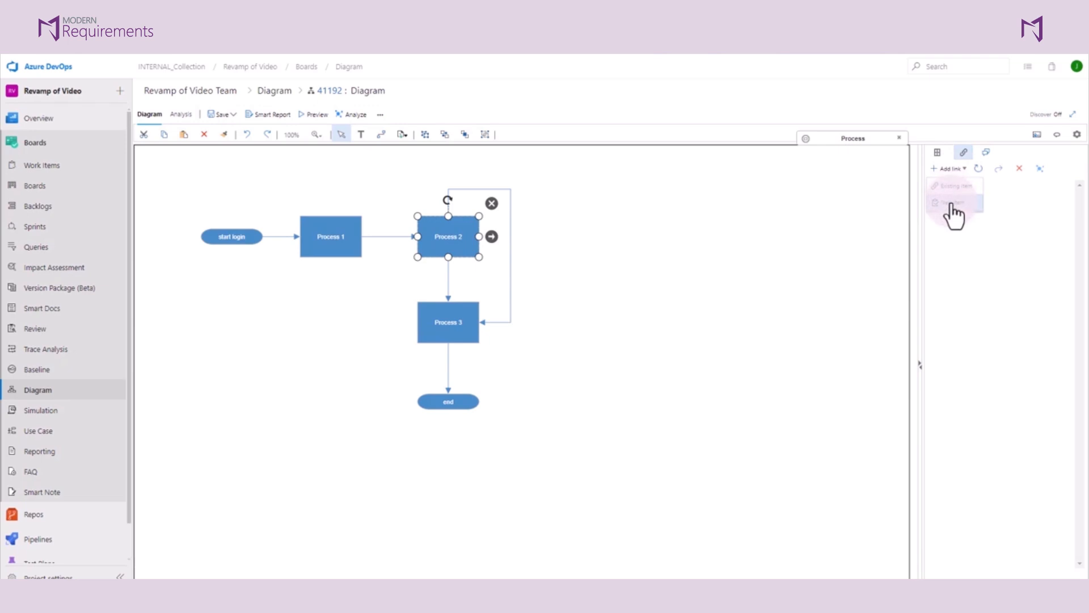
left_click(953, 204)
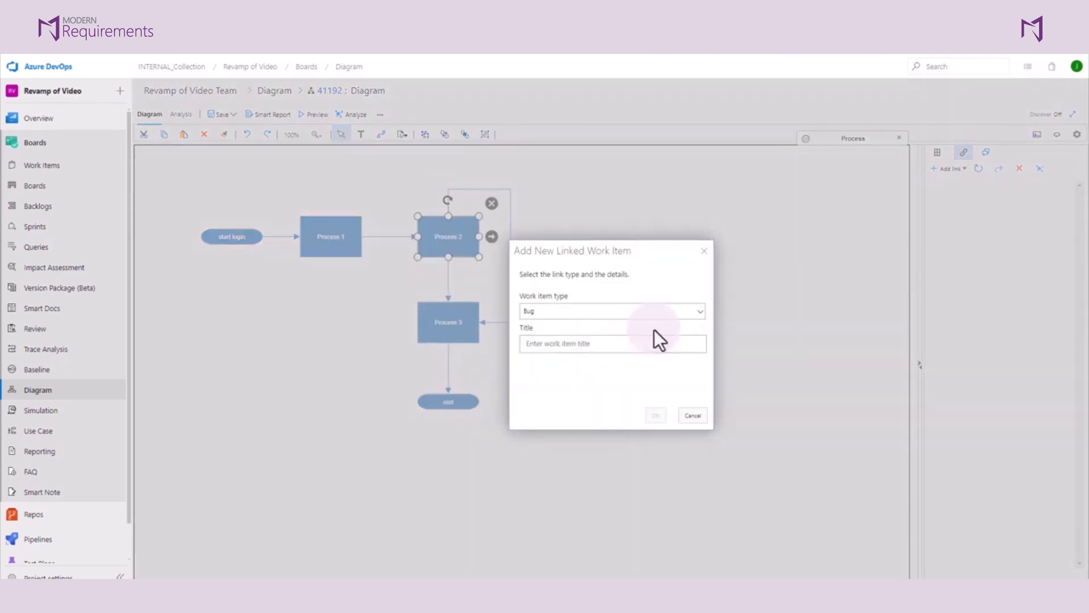
left_click(676, 315)
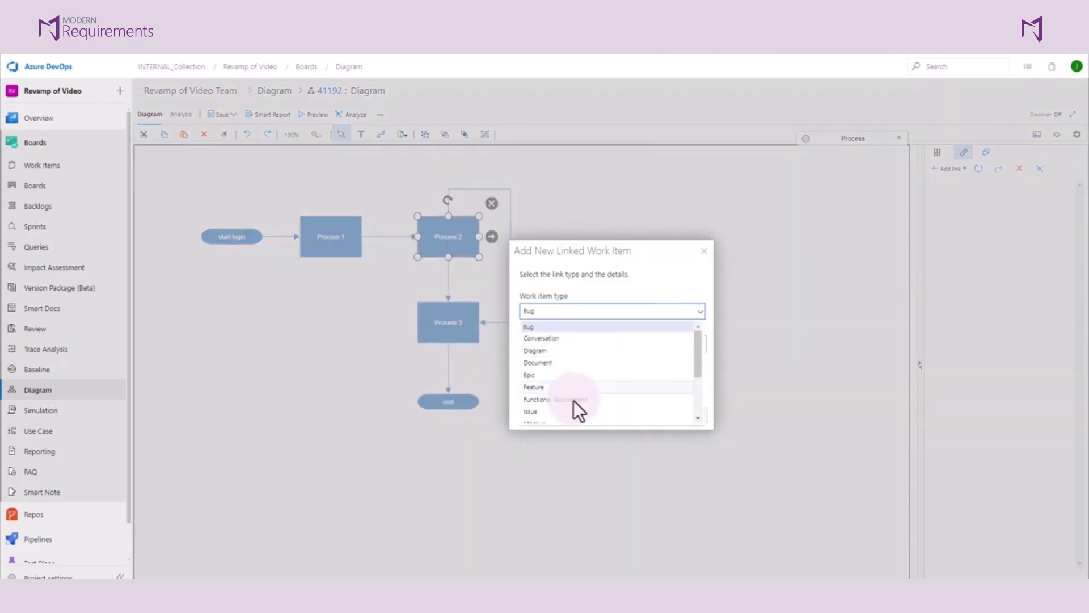
scroll(574, 400, "down", 3)
left_click(554, 417)
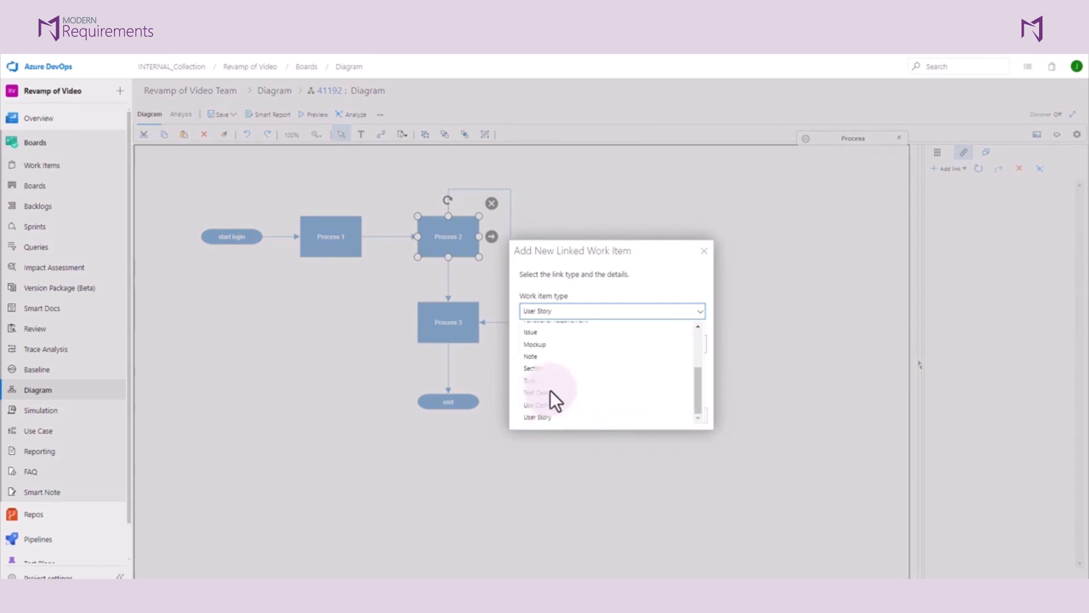
left_click(554, 345)
type("user story 1")
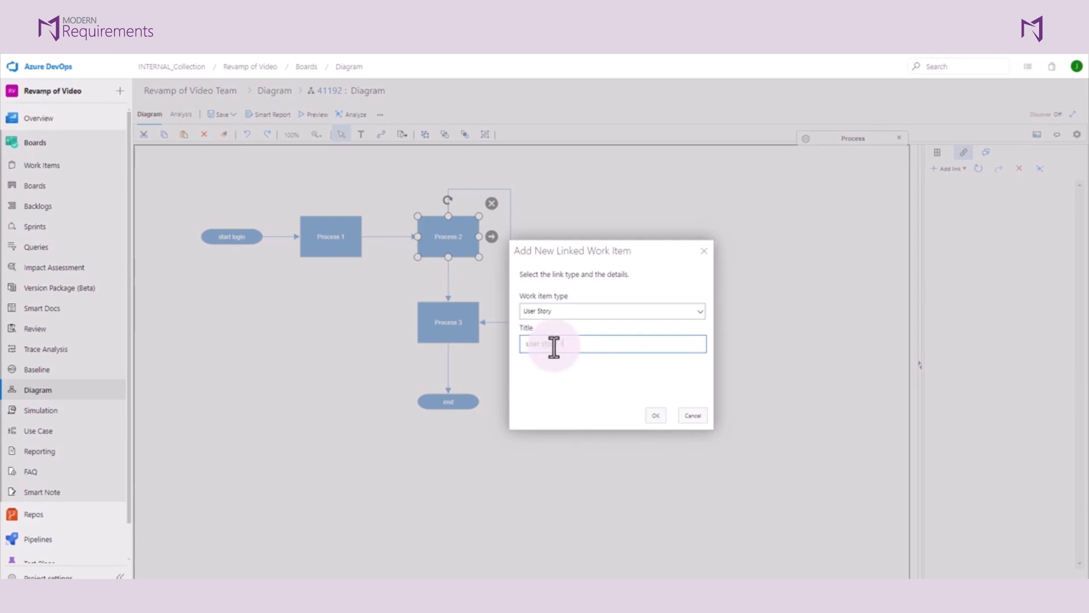
key("Return")
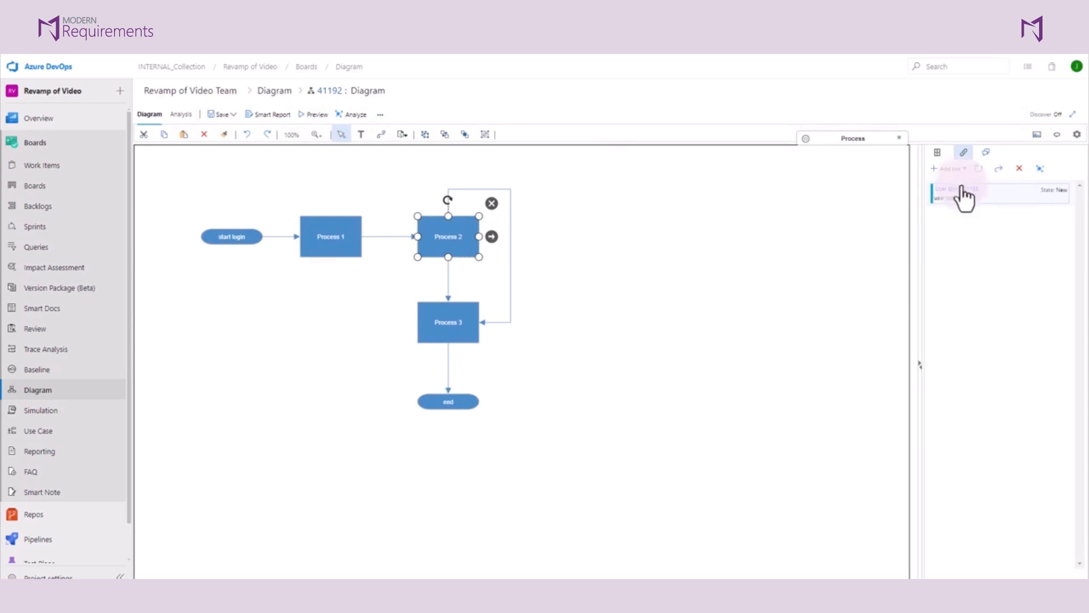
Look over the options for linking Process 2 to an existing work item, including the work item search, and cancel
left_click(949, 168)
left_click(948, 191)
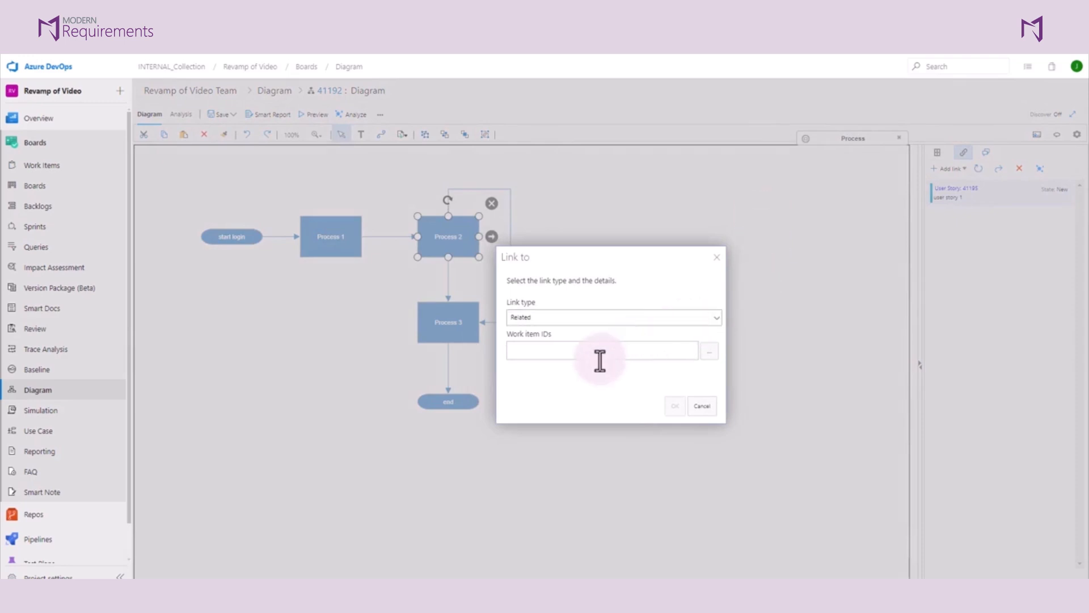
left_click(708, 352)
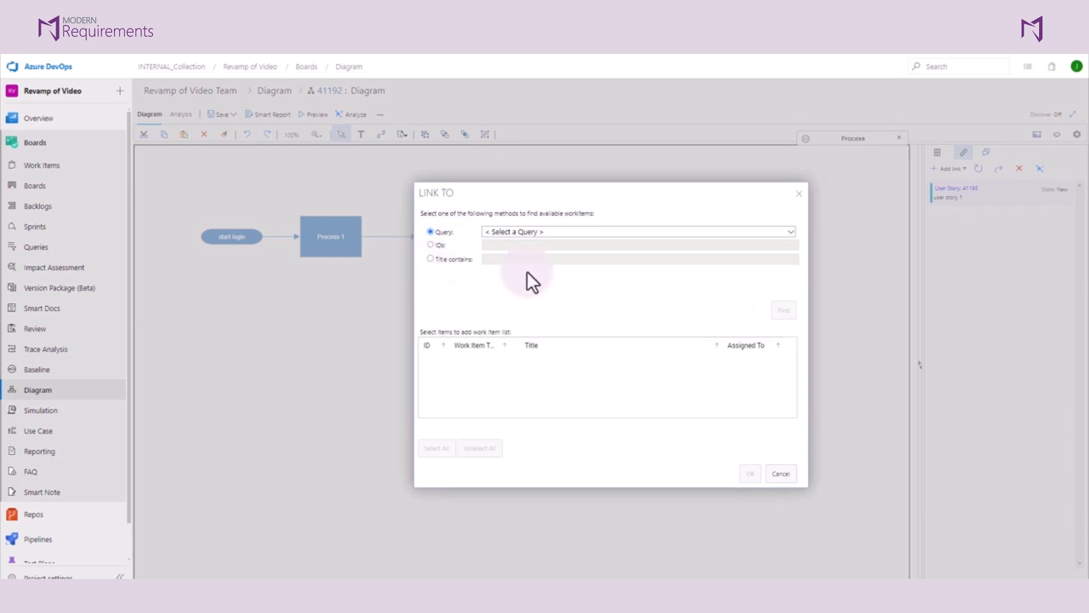
left_click(799, 194)
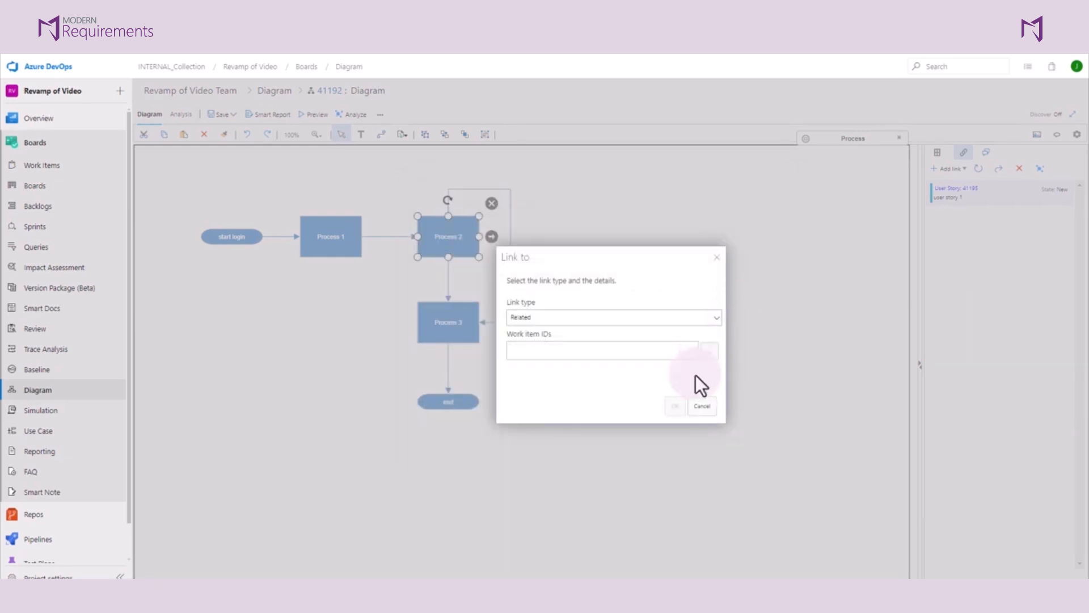
left_click(701, 407)
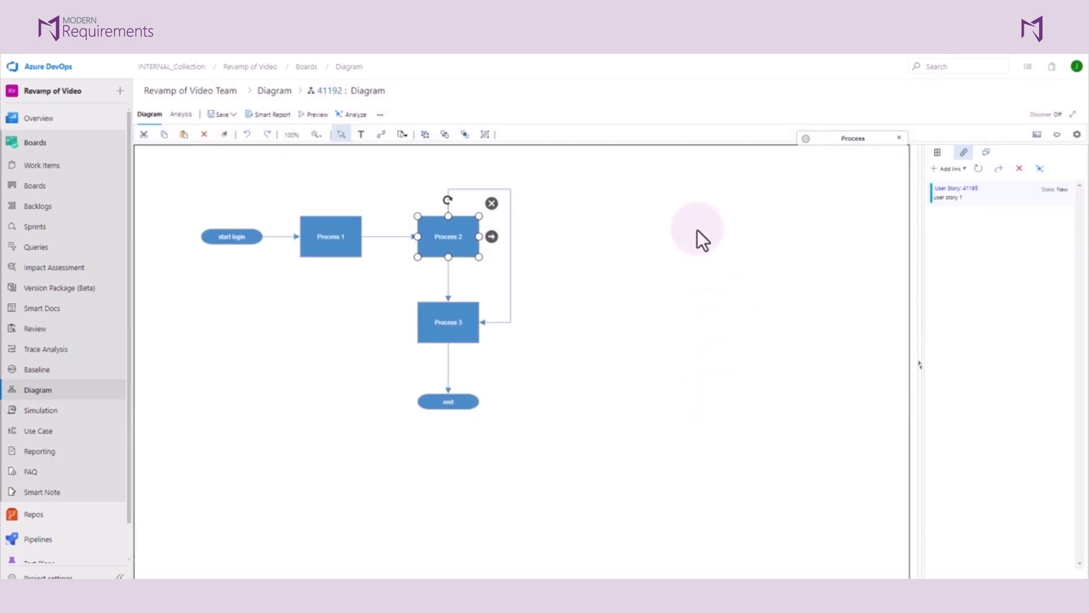
Show the work items linked to the whole diagram and highlight the shapes that have links
left_click(697, 229)
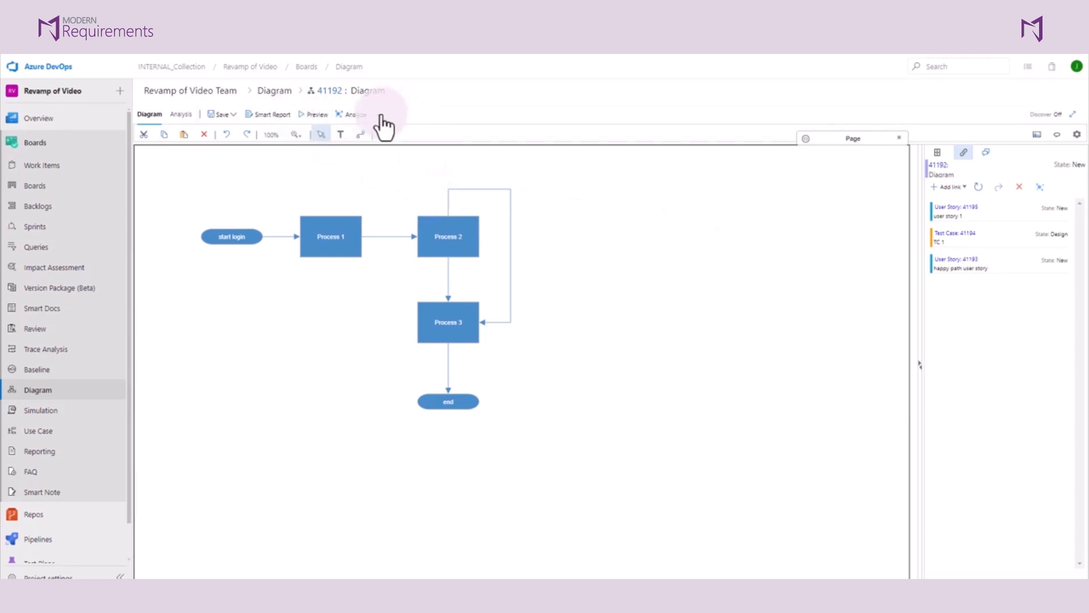
left_click(392, 134)
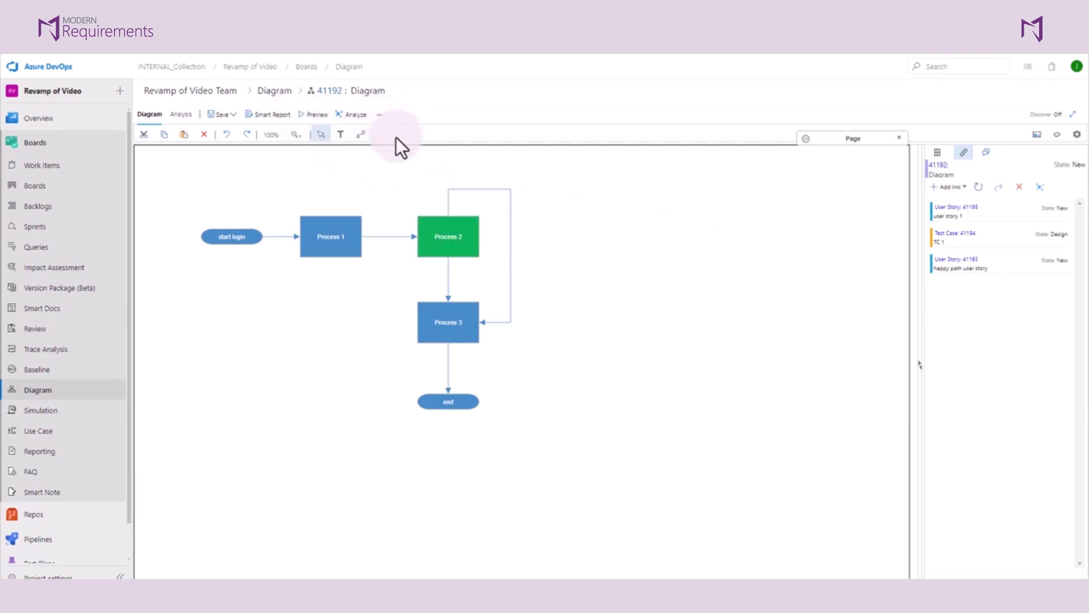